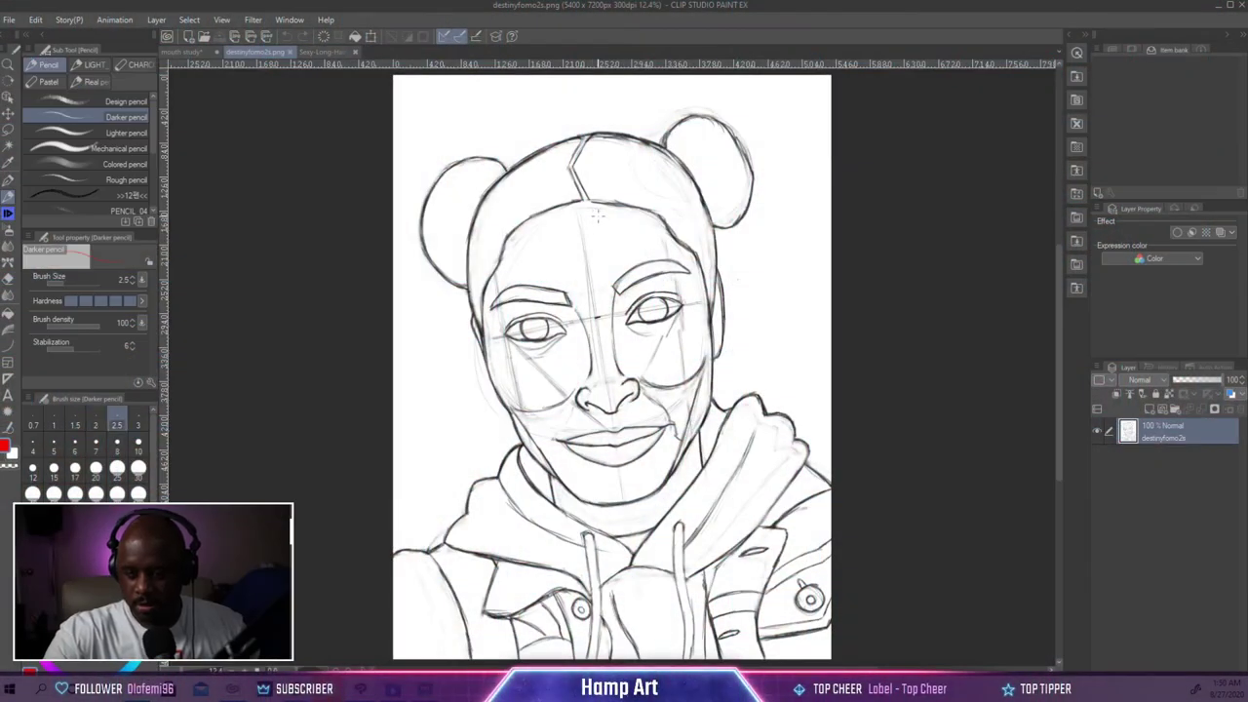
# Set the Darker pencil's brush size to 50 and add a new layer above the portrait sketch.
pyautogui.press(']')
pyautogui.press(']')
pyautogui.press(']')
pyautogui.press(']')
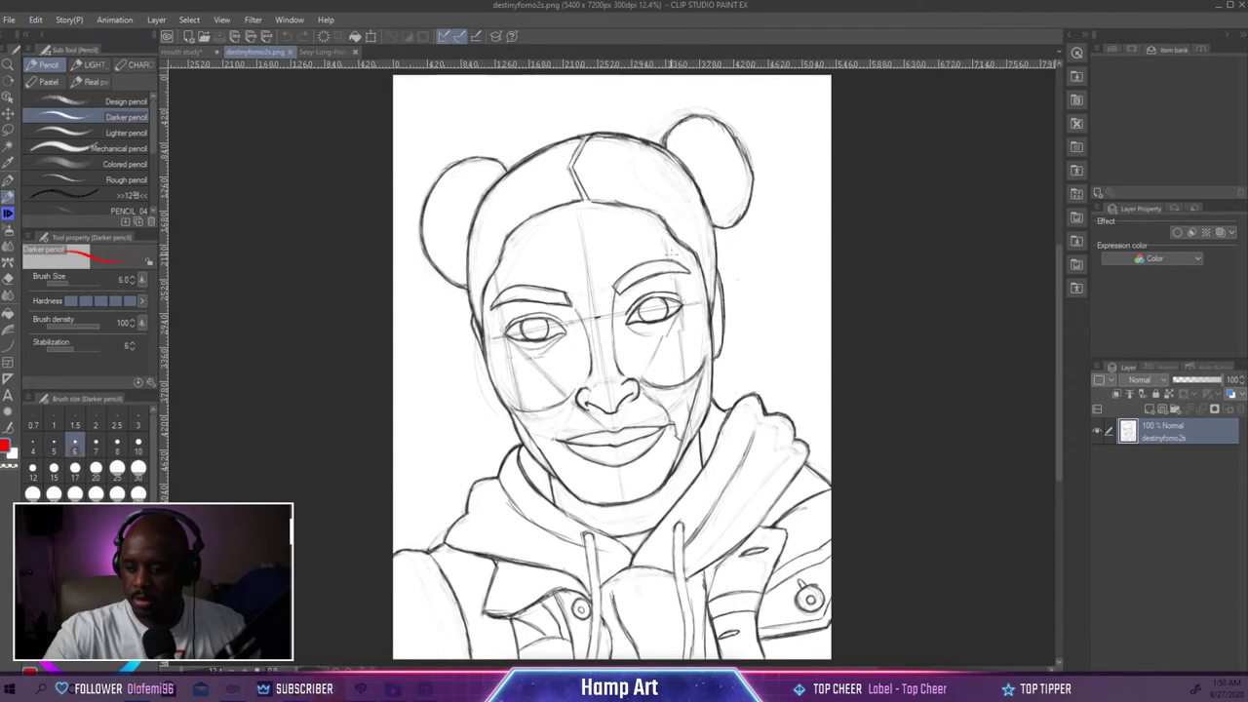
pyautogui.press(']')
pyautogui.press(']')
pyautogui.press(']')
pyautogui.press(']')
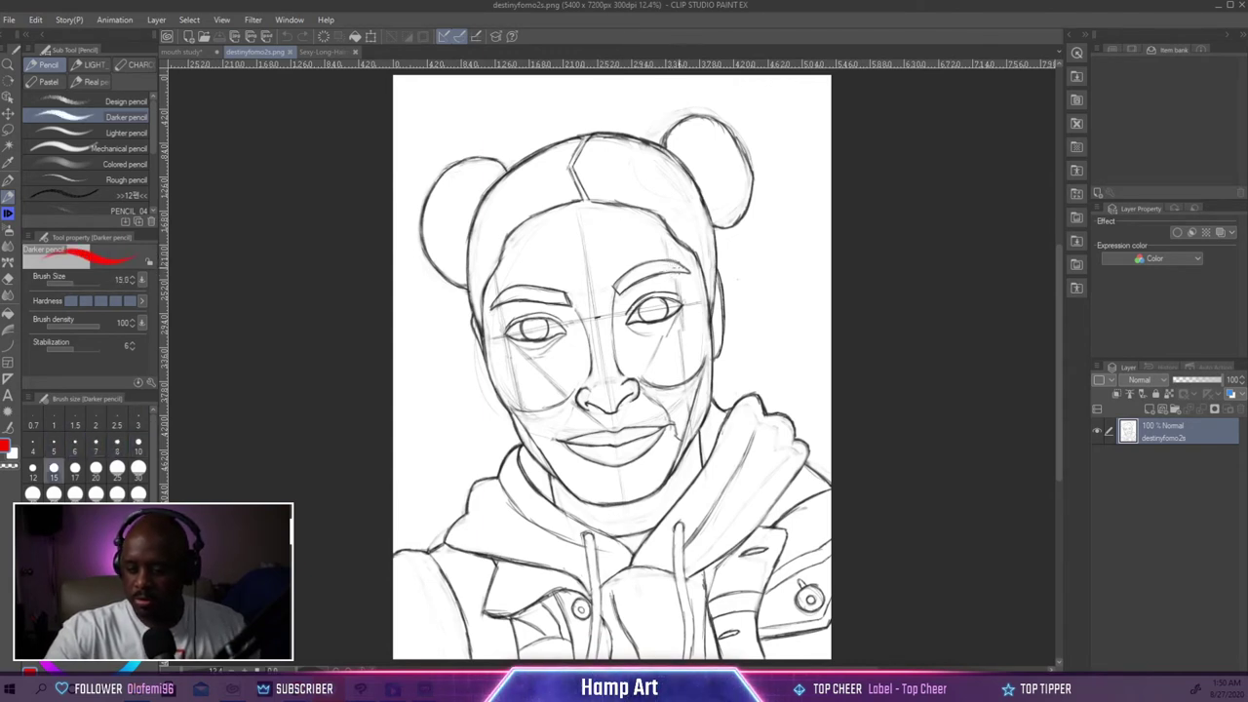
pyautogui.press(']')
pyautogui.press(']')
pyautogui.press(']')
pyautogui.press(']')
pyautogui.press(']')
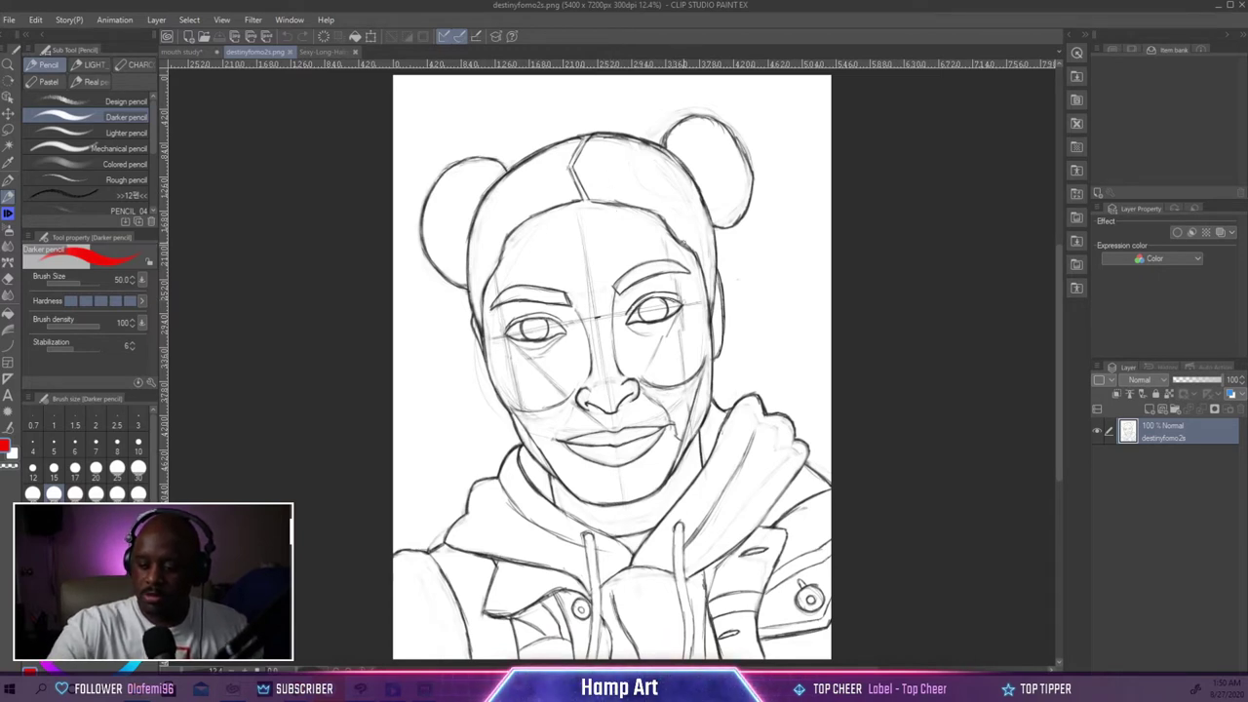
pyautogui.click(1148, 409)
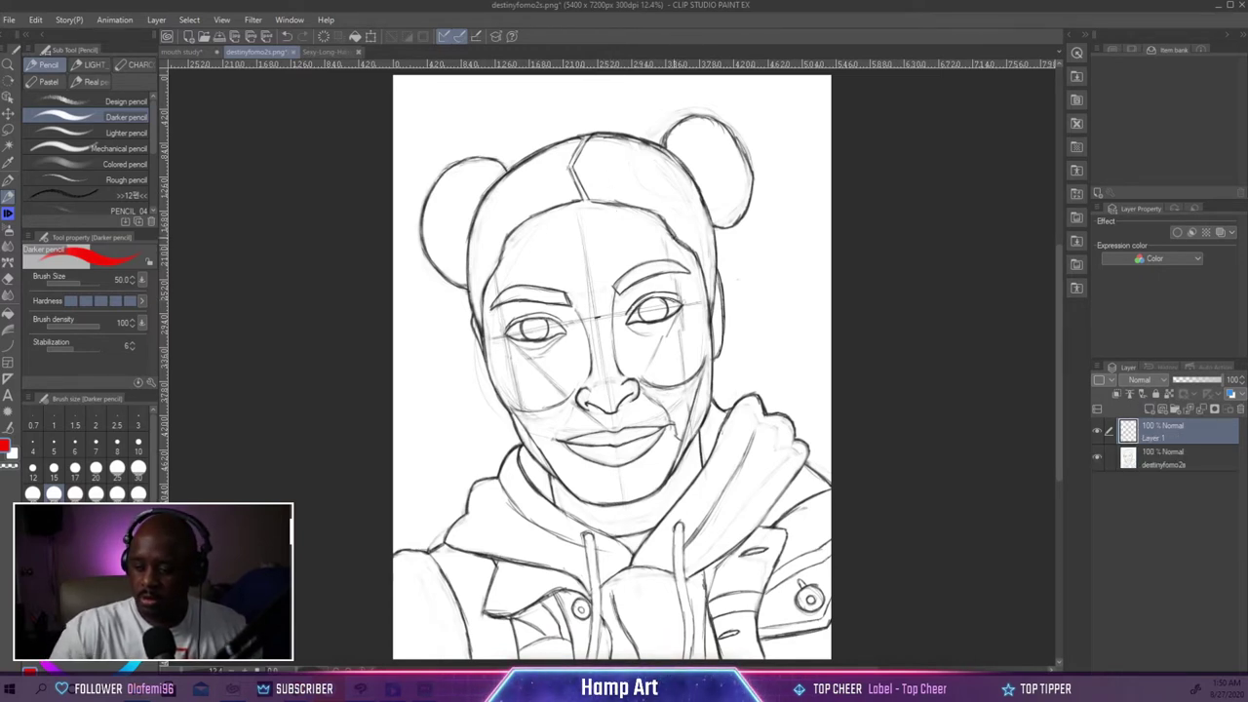
# Draw a red circle over the face, from above the hairline down to the upper lip and out to both temples.
pyautogui.moveTo(704, 277)
pyautogui.mouseDown()
pyautogui.moveTo(562, 185)
pyautogui.moveTo(460, 297)
pyautogui.moveTo(624, 439)
pyautogui.mouseUp()
pyautogui.hotkey('ctrl', 'z')
pyautogui.moveTo(618, 185)
pyautogui.mouseDown()
pyautogui.moveTo(511, 230)
pyautogui.moveTo(712, 287)
pyautogui.moveTo(533, 275)
pyautogui.mouseUp()
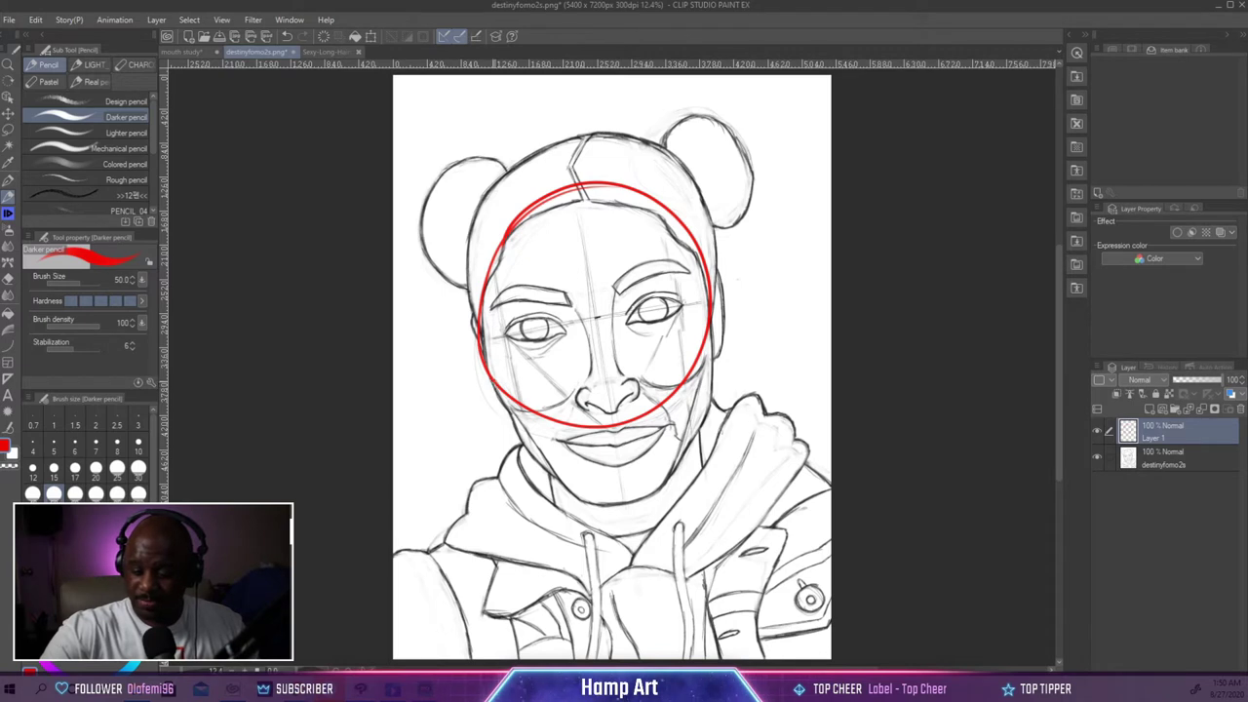
# Draw the red jaw and chin outline below the circle, and a tilted red centre line from the circle's top to the chin.
pyautogui.moveTo(493, 382); pyautogui.dragTo(582, 500)
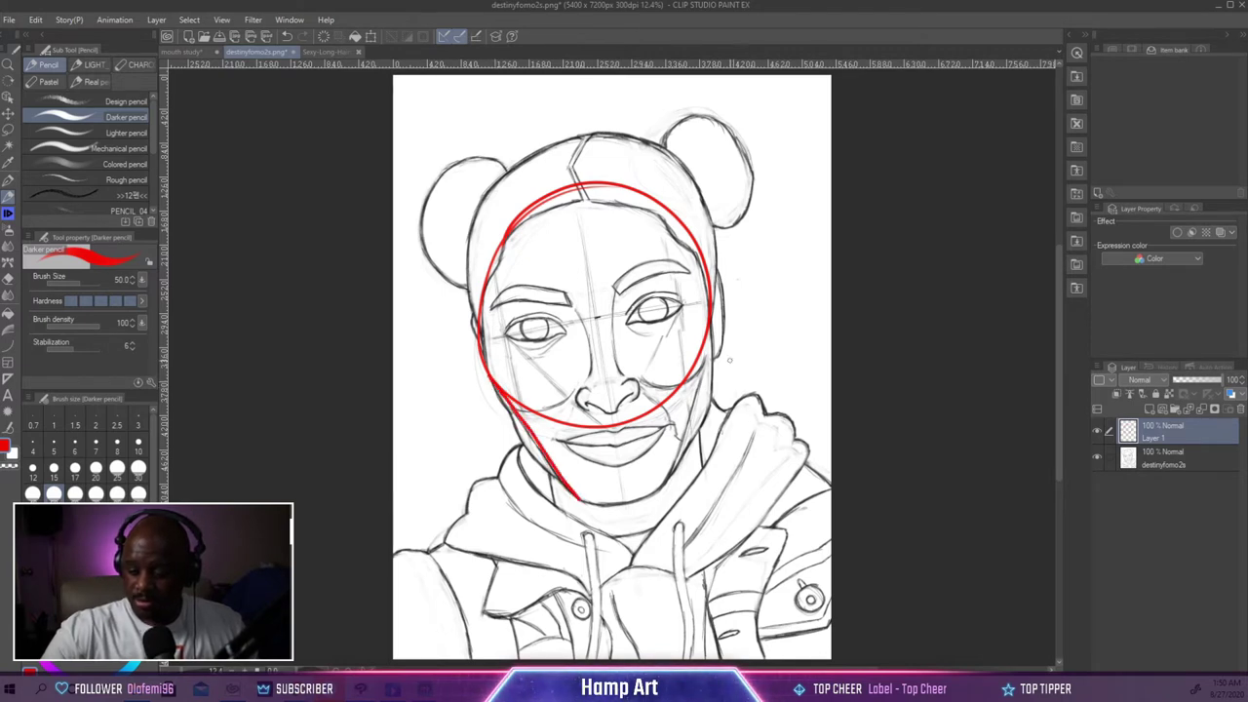
pyautogui.moveTo(711, 320)
pyautogui.mouseDown()
pyautogui.moveTo(711, 403)
pyautogui.moveTo(668, 488)
pyautogui.mouseUp()
pyautogui.moveTo(579, 499); pyautogui.dragTo(667, 490)
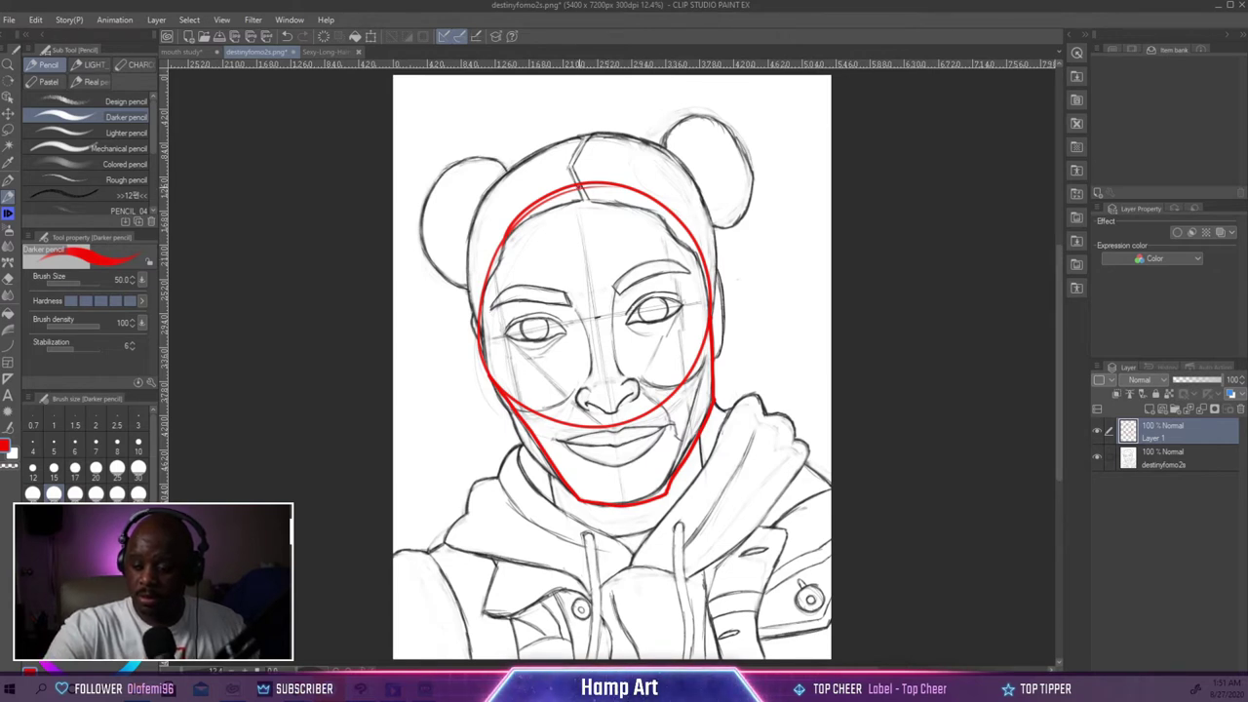
pyautogui.moveTo(581, 185); pyautogui.dragTo(624, 505)
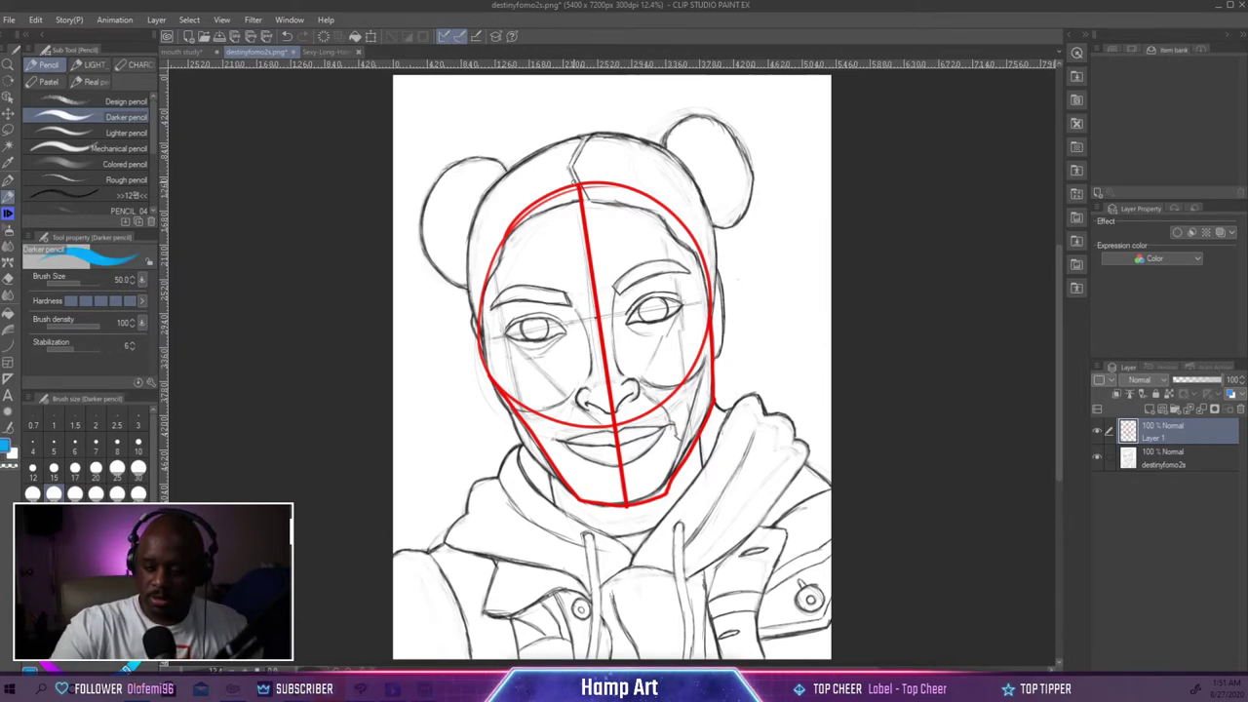
# Draw blue lines outward from the circle's top and bottom, parallel to the head tilt, and connect them with a blue measuring line beside the face.
pyautogui.moveTo(577, 180); pyautogui.dragTo(402, 215)
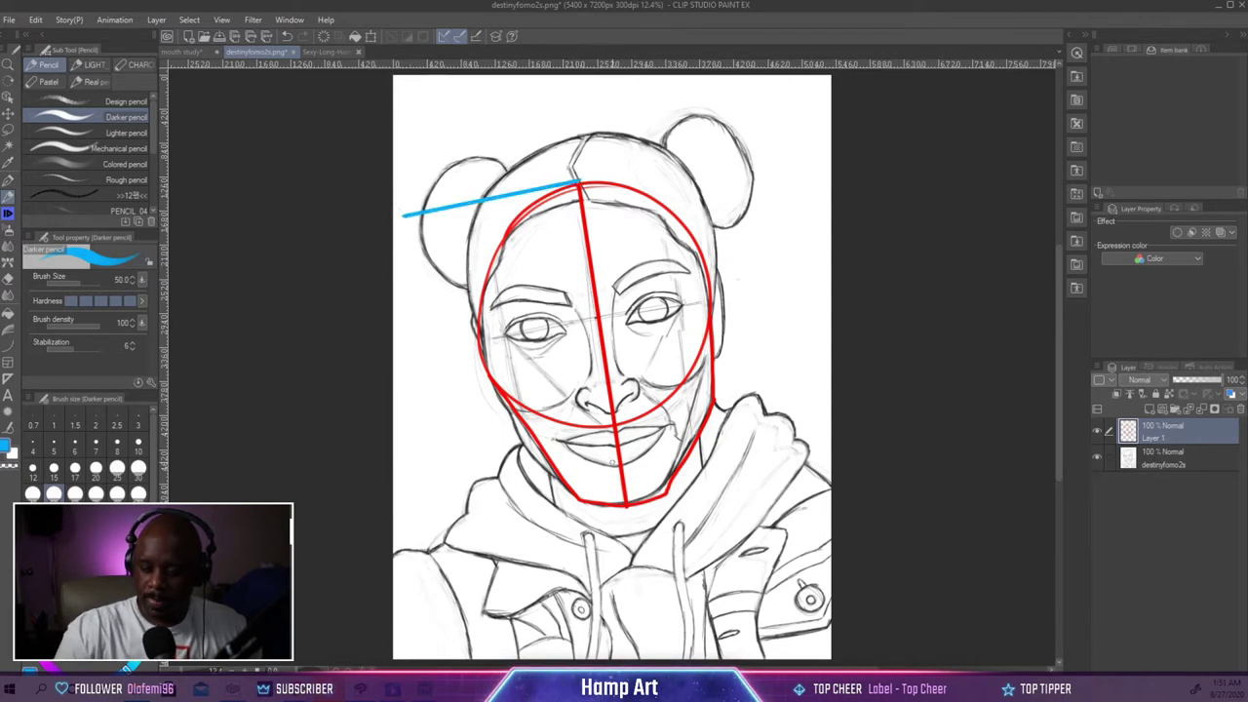
pyautogui.moveTo(613, 427); pyautogui.dragTo(416, 464)
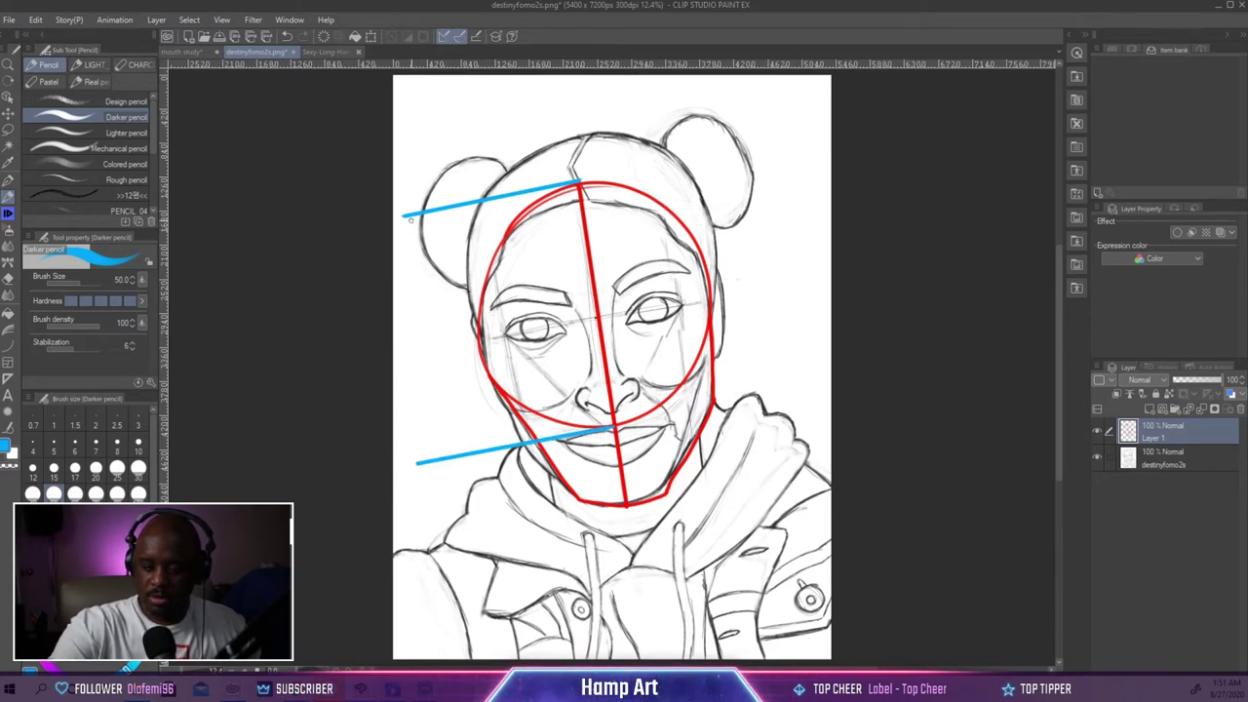
pyautogui.moveTo(410, 217); pyautogui.dragTo(448, 454)
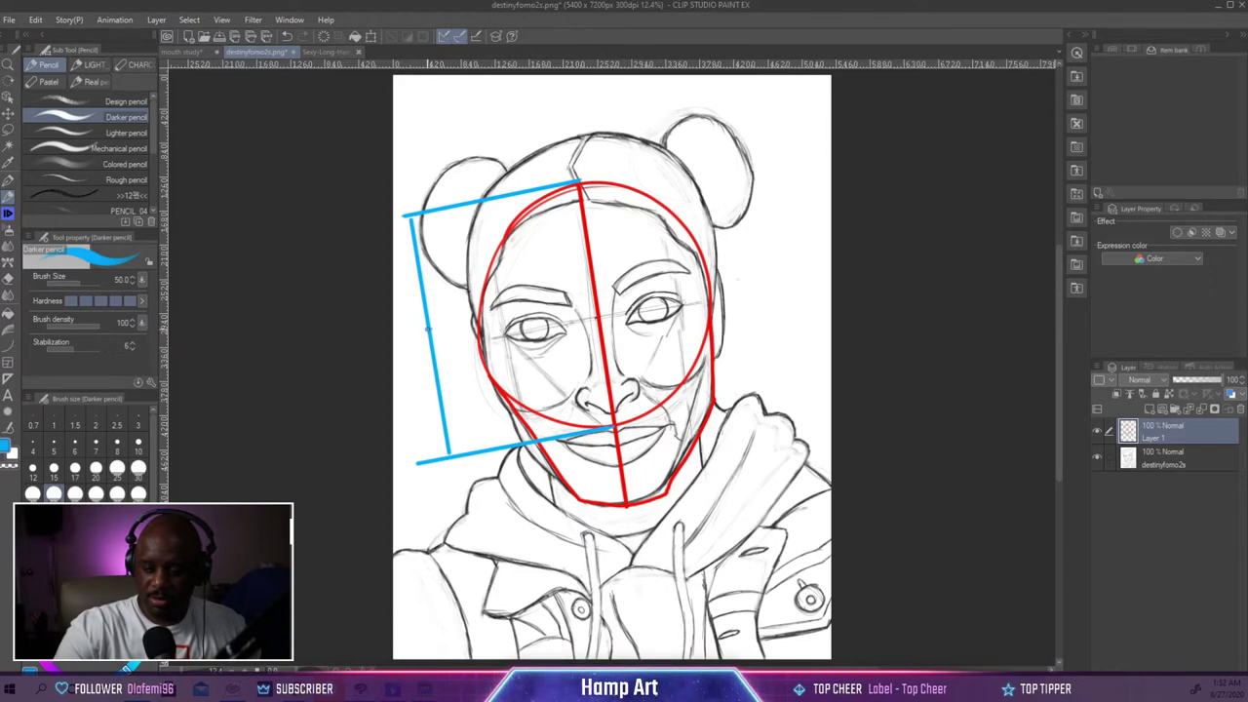
# Mark the measuring line's midpoint, draw a blue brow line from it across the face, and add a parallel eye line just below.
pyautogui.moveTo(426, 329); pyautogui.dragTo(433, 328)
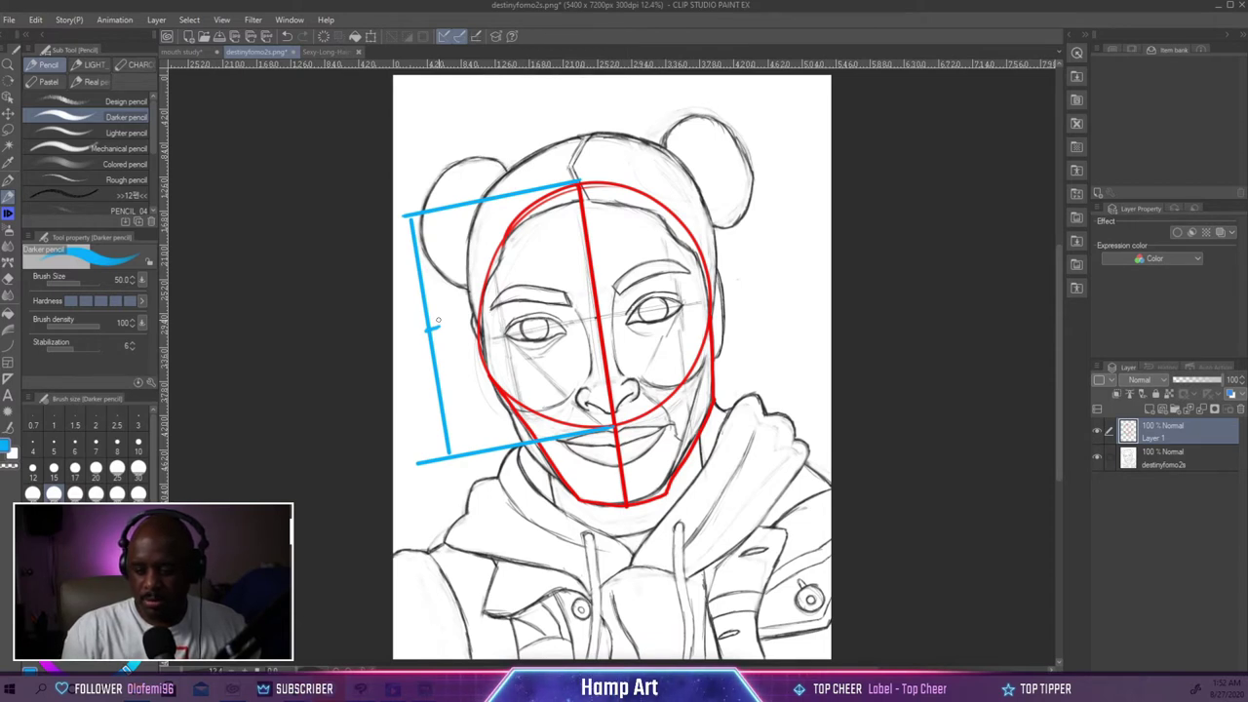
pyautogui.moveTo(437, 330)
pyautogui.mouseDown()
pyautogui.moveTo(423, 332)
pyautogui.moveTo(720, 271)
pyautogui.mouseUp()
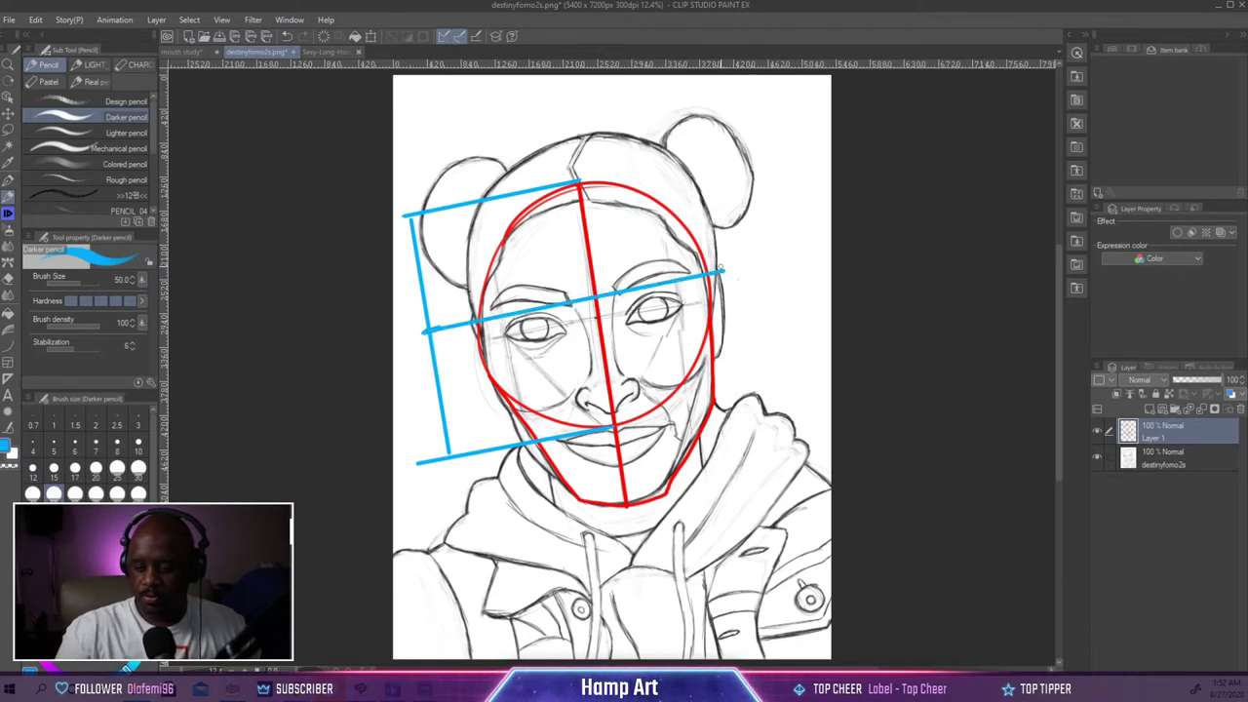
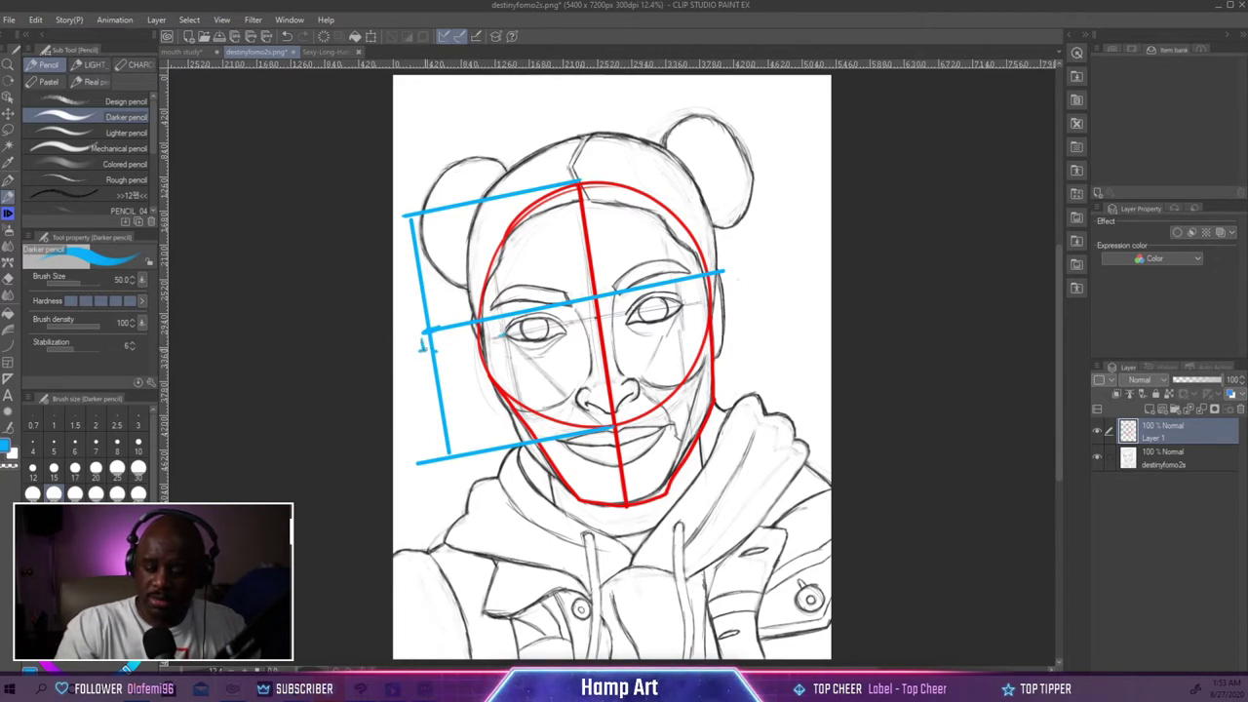
pyautogui.moveTo(416, 337)
pyautogui.mouseDown()
pyautogui.moveTo(462, 349)
pyautogui.moveTo(434, 355)
pyautogui.moveTo(743, 289)
pyautogui.mouseUp()
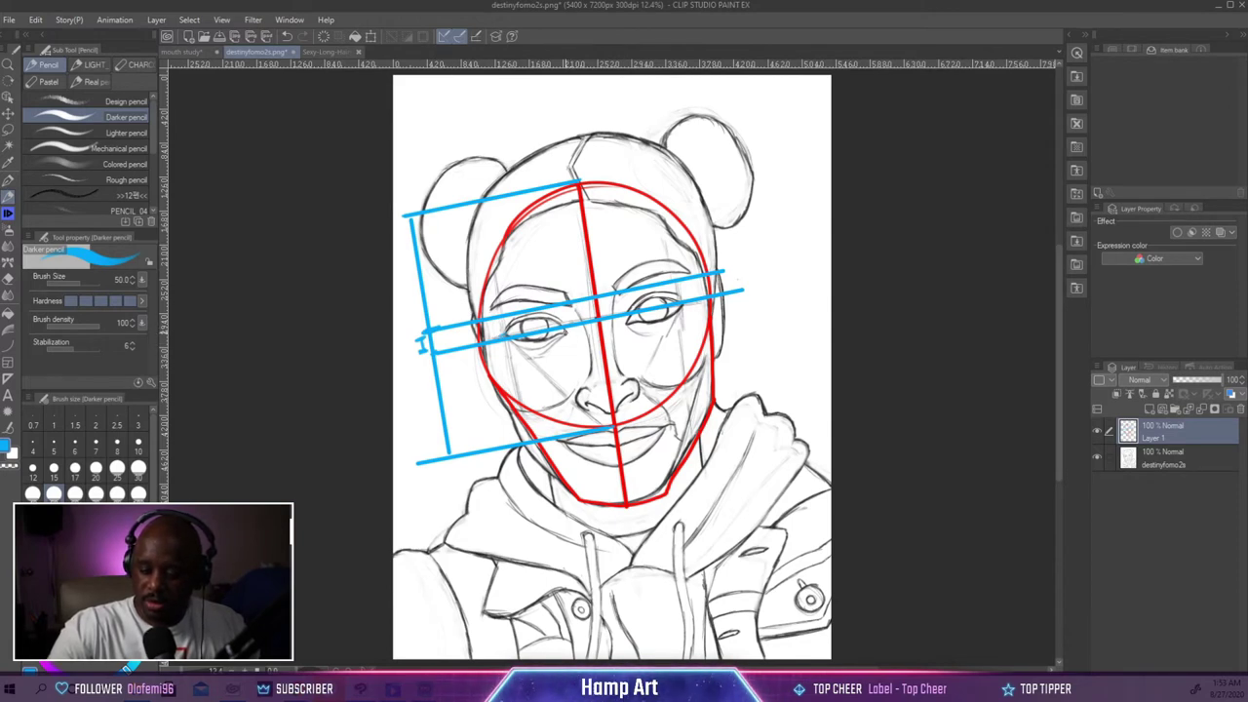
pyautogui.moveTo(563, 332); pyautogui.dragTo(581, 431)
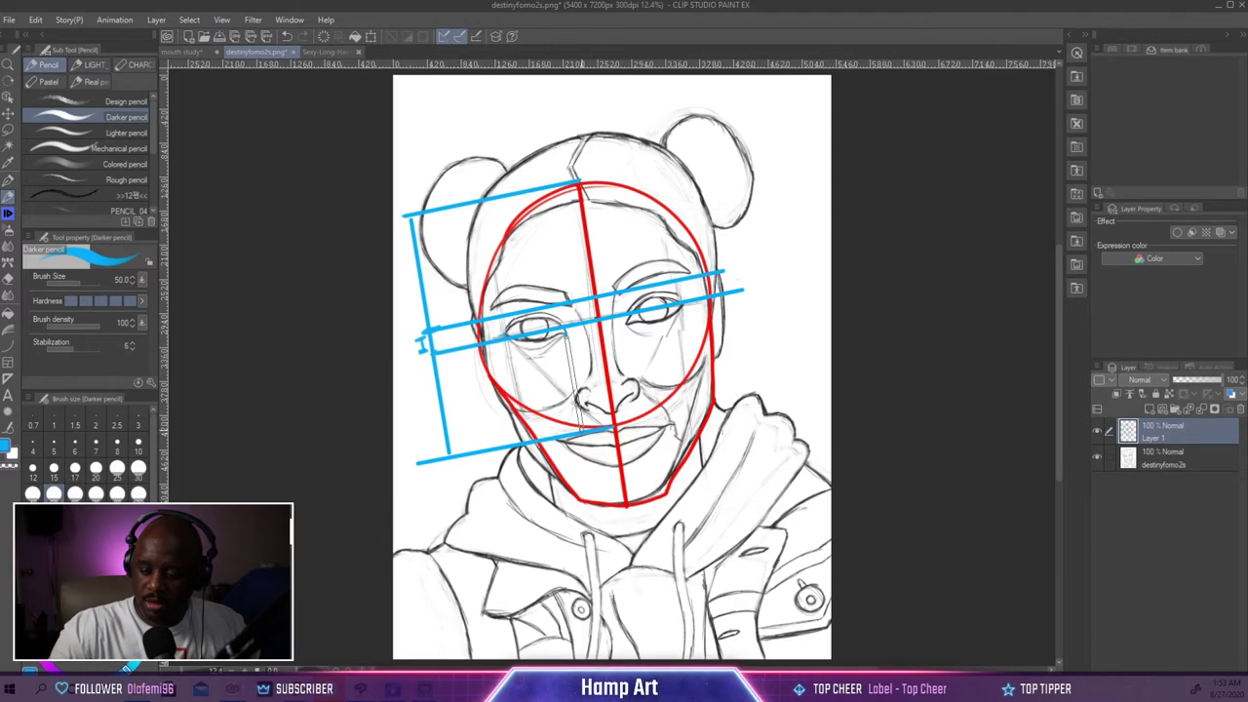
pyautogui.moveTo(561, 337); pyautogui.dragTo(581, 431)
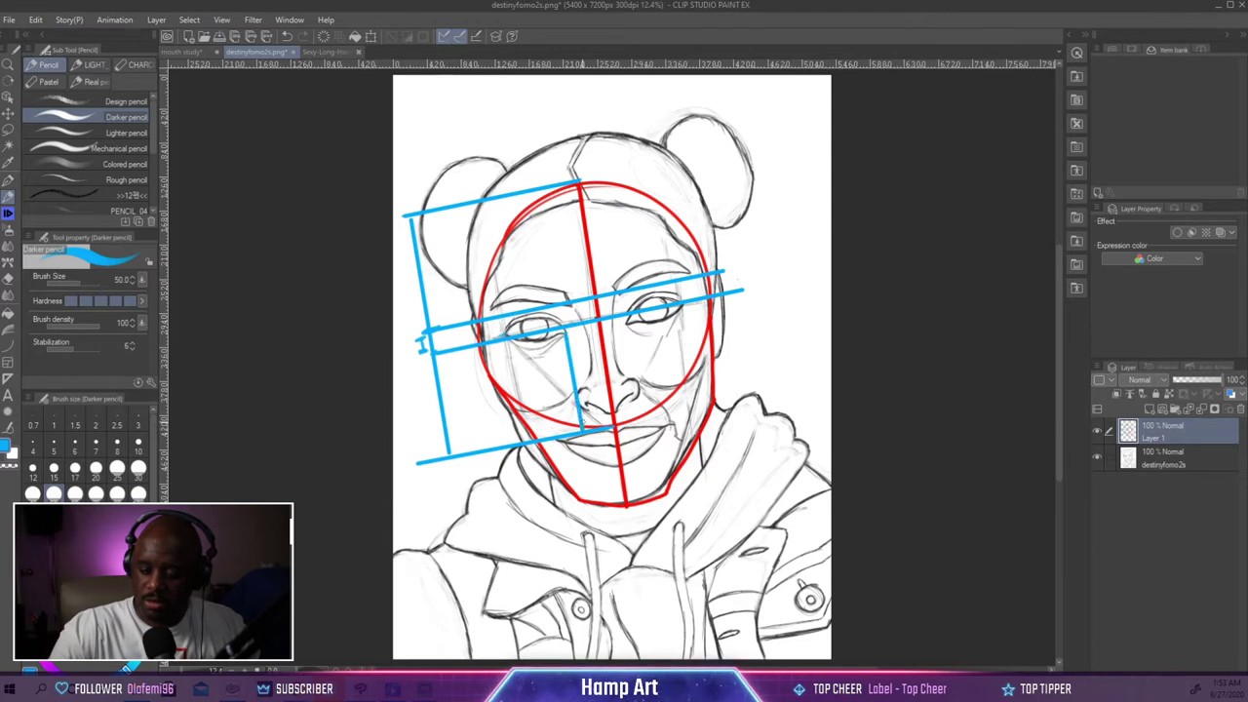
pyautogui.hotkey('ctrl', 'z')
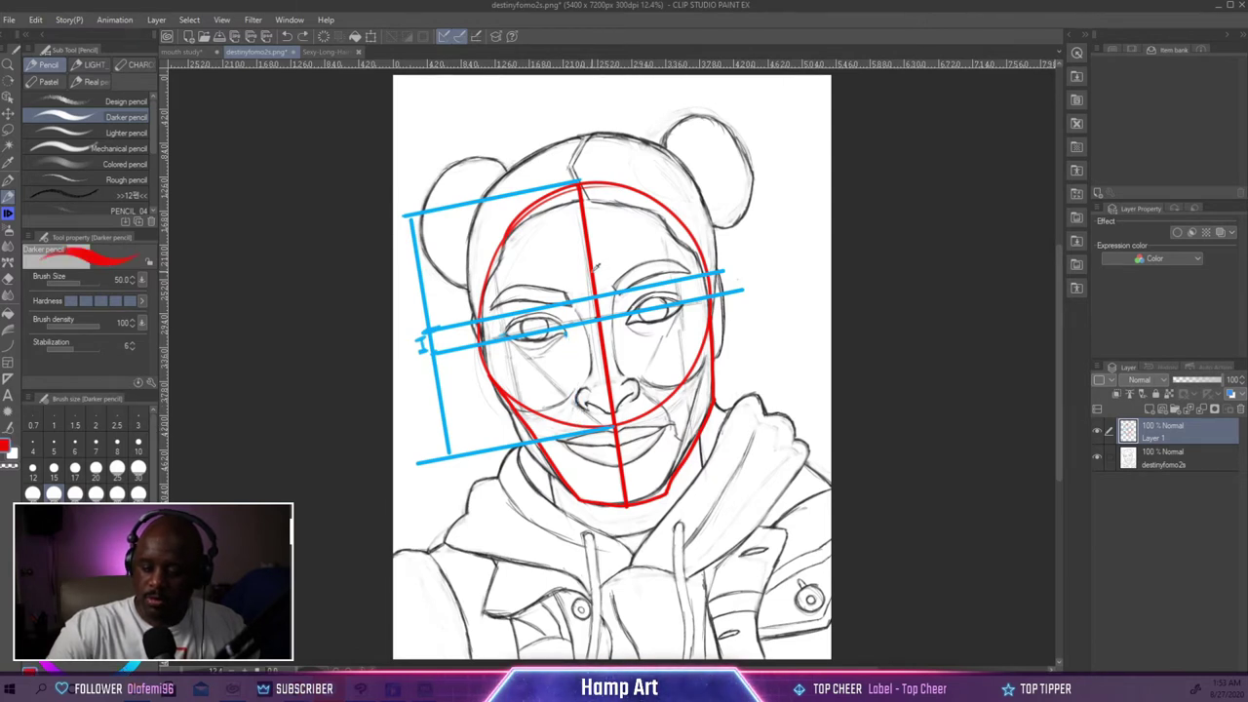
# Draw red nose-width guides from the inner corners of both eyes down to the level of the circle's bottom.
pyautogui.moveTo(565, 338); pyautogui.dragTo(579, 429)
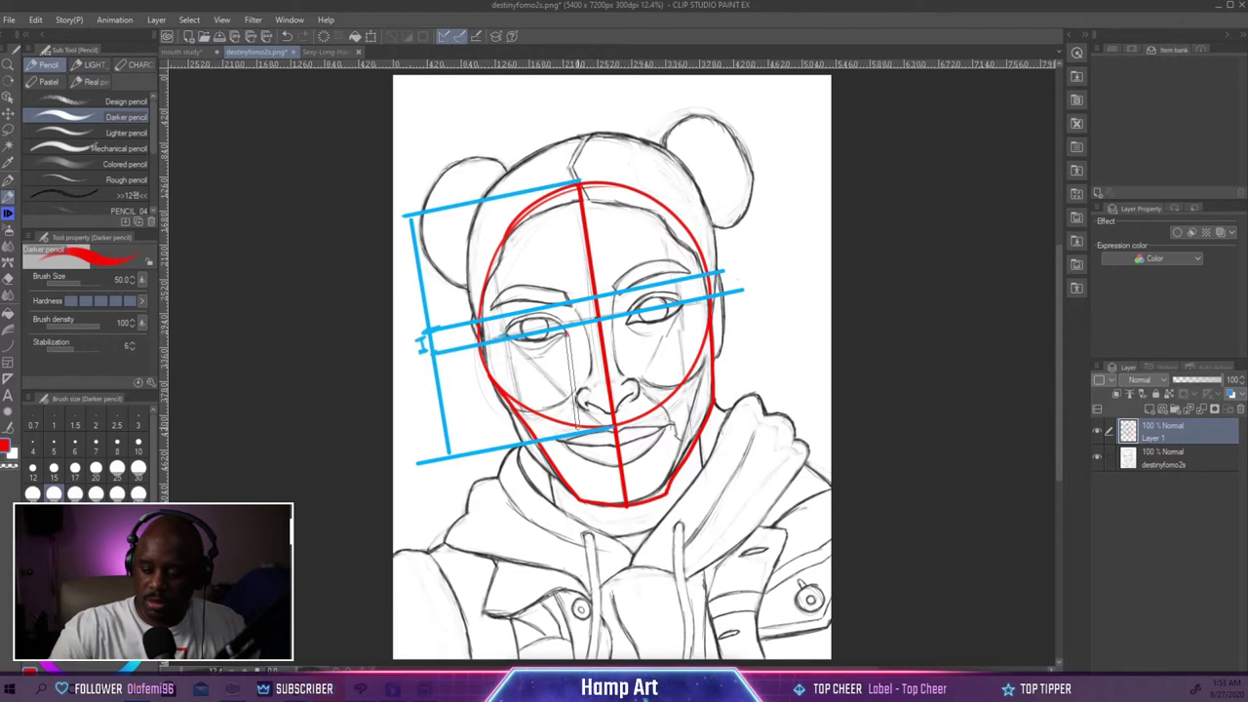
pyautogui.moveTo(571, 380); pyautogui.dragTo(581, 435)
pyautogui.moveTo(567, 332); pyautogui.dragTo(581, 434)
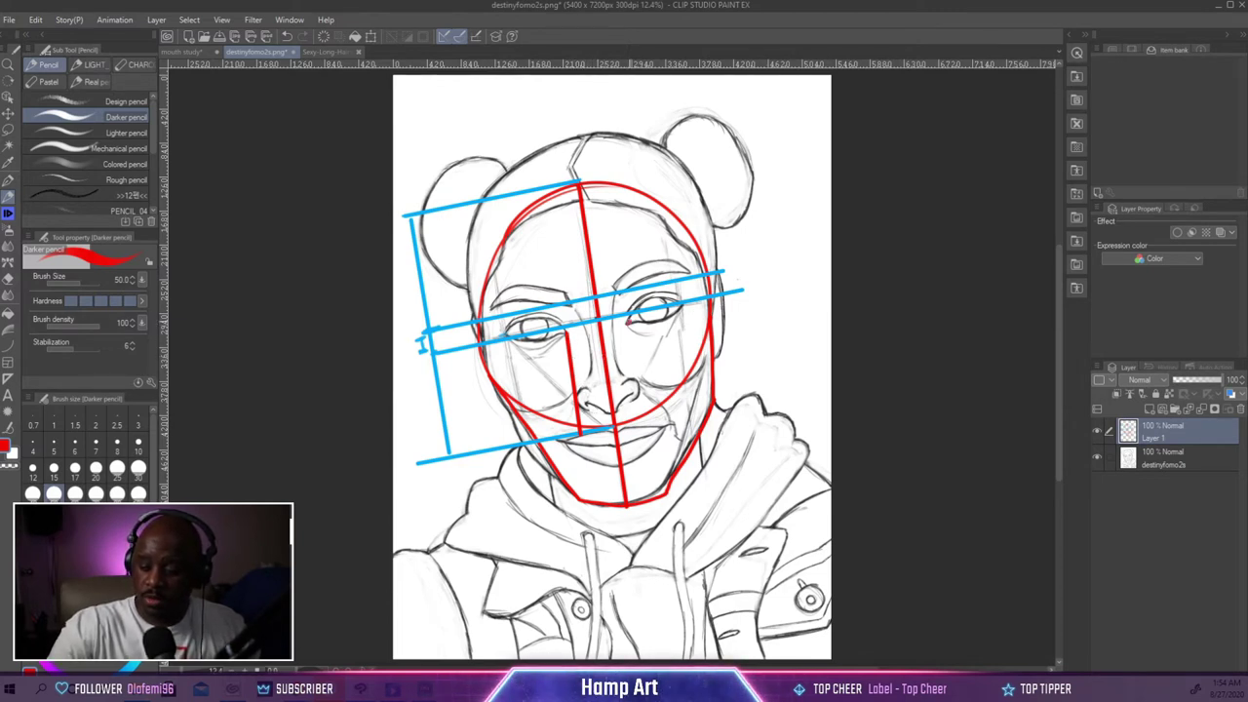
pyautogui.moveTo(629, 322); pyautogui.dragTo(646, 414)
pyautogui.moveTo(636, 365); pyautogui.dragTo(644, 418)
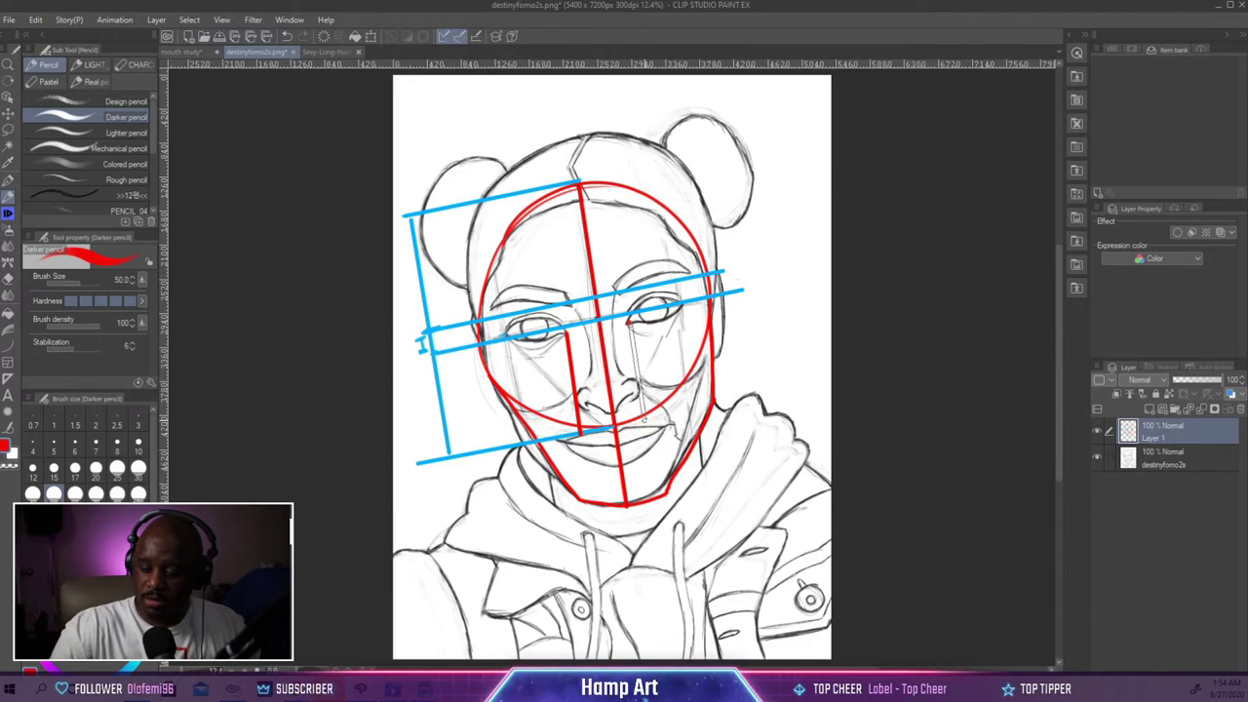
pyautogui.moveTo(629, 323); pyautogui.dragTo(645, 421)
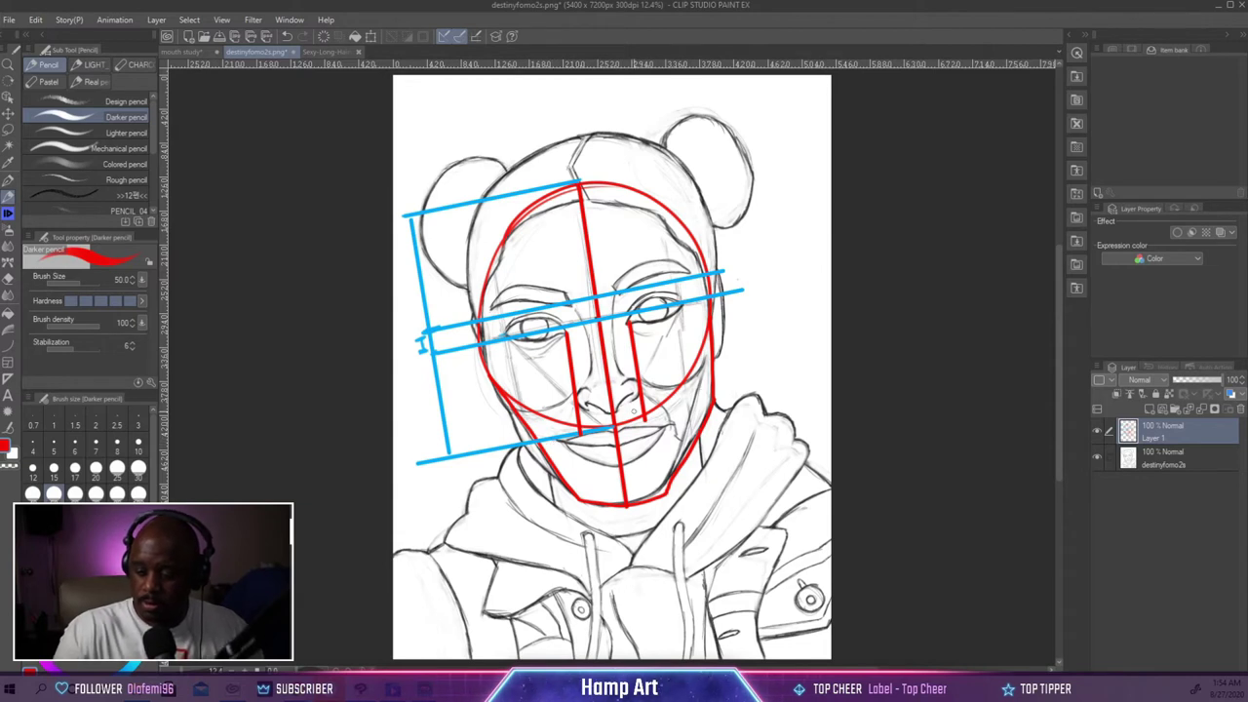
# Draw a blue arrow at the jaw corner beside the hood, and extend the lowest blue line across the face to it.
pyautogui.press('x')
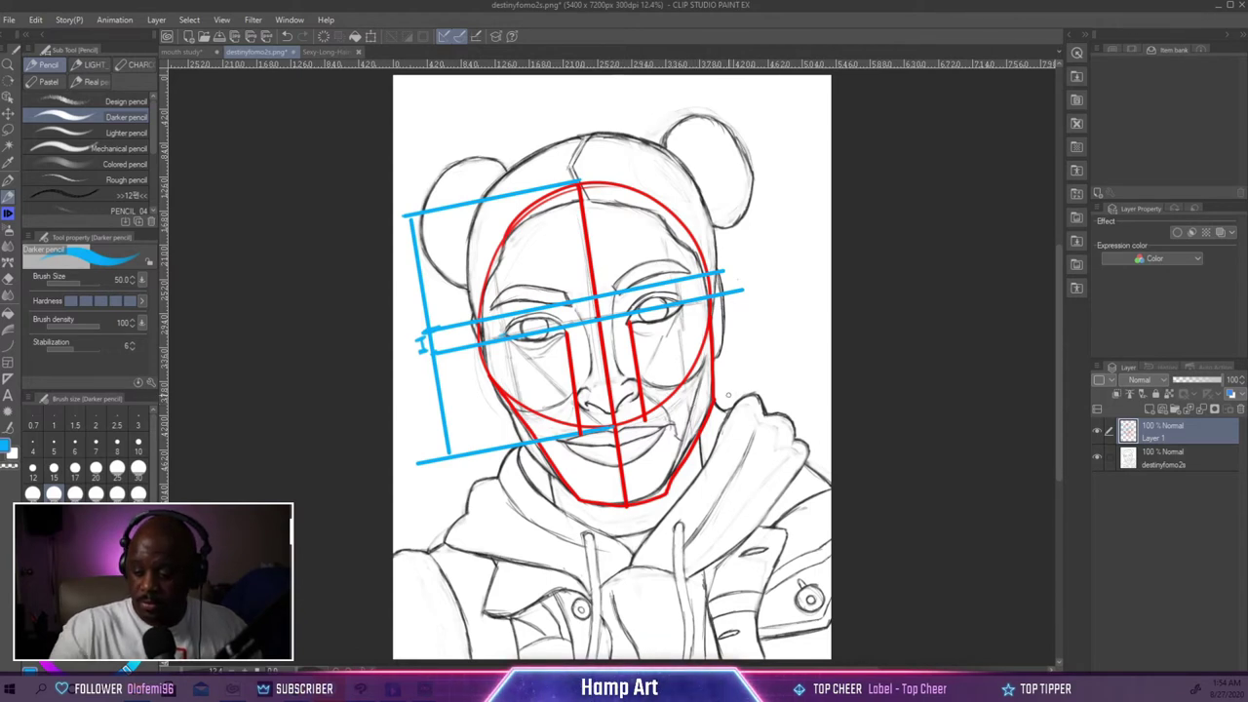
pyautogui.moveTo(733, 391)
pyautogui.mouseDown()
pyautogui.moveTo(721, 395)
pyautogui.moveTo(732, 401)
pyautogui.mouseUp()
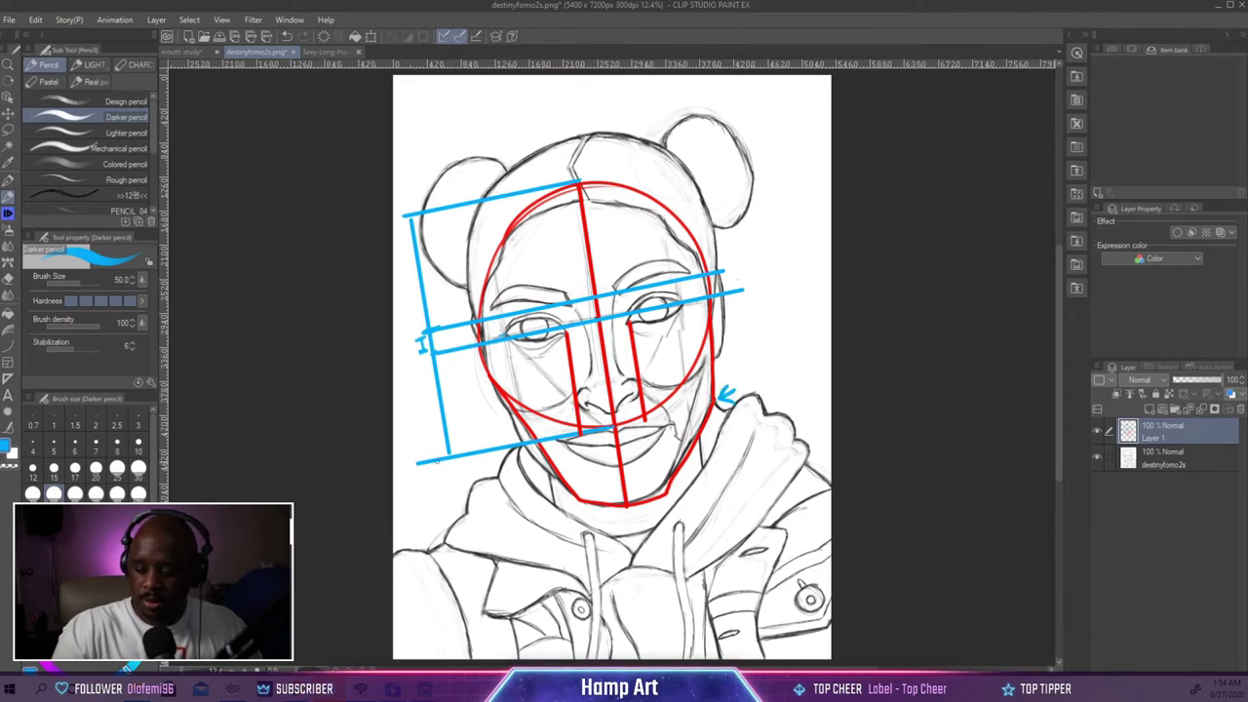
pyautogui.moveTo(419, 462); pyautogui.dragTo(748, 395)
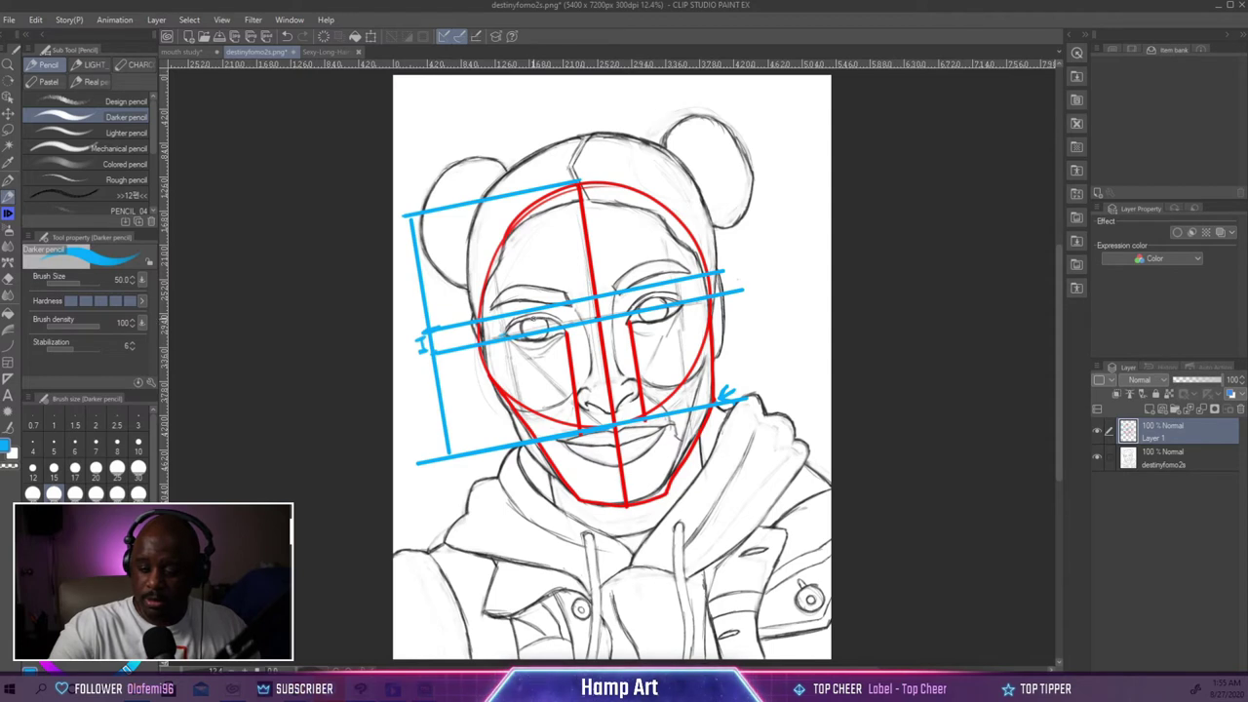
# Draw blue guides from the centres of both eyes down past the mouth corners, and switch the drawing colour to red.
pyautogui.moveTo(535, 321); pyautogui.dragTo(562, 466)
pyautogui.moveTo(534, 343); pyautogui.dragTo(564, 466)
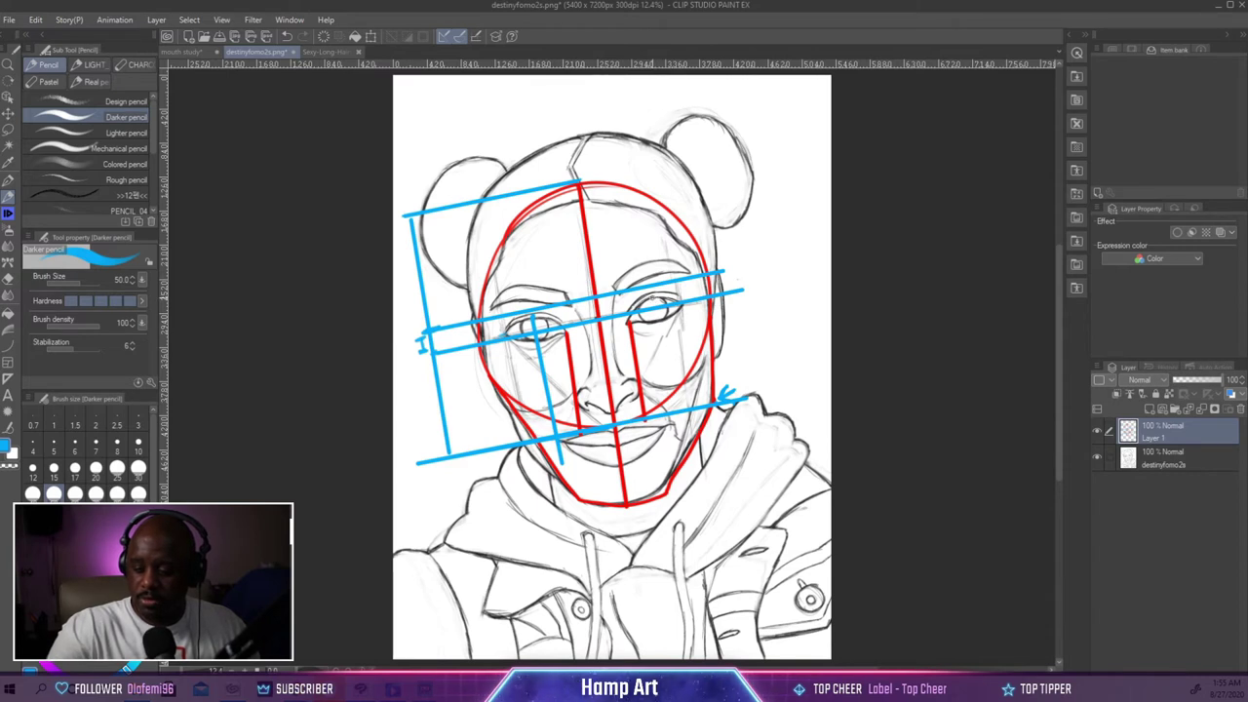
pyautogui.moveTo(649, 294); pyautogui.dragTo(667, 429)
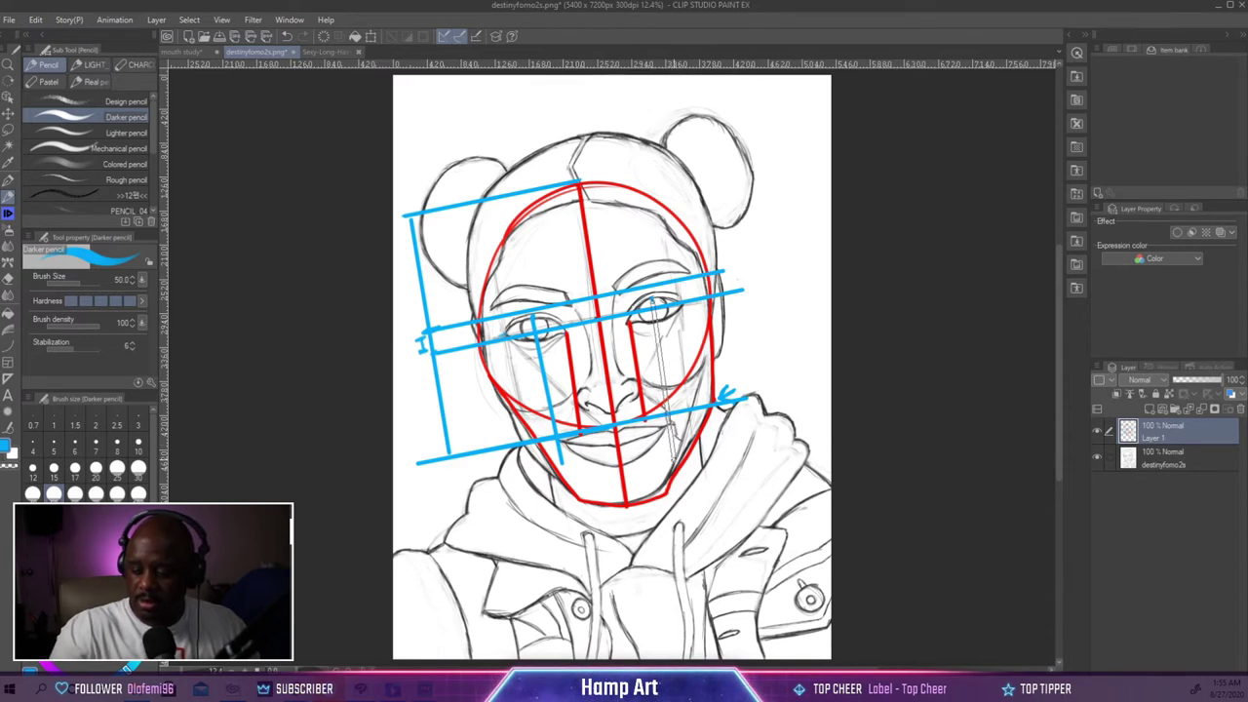
pyautogui.moveTo(649, 298); pyautogui.dragTo(676, 466)
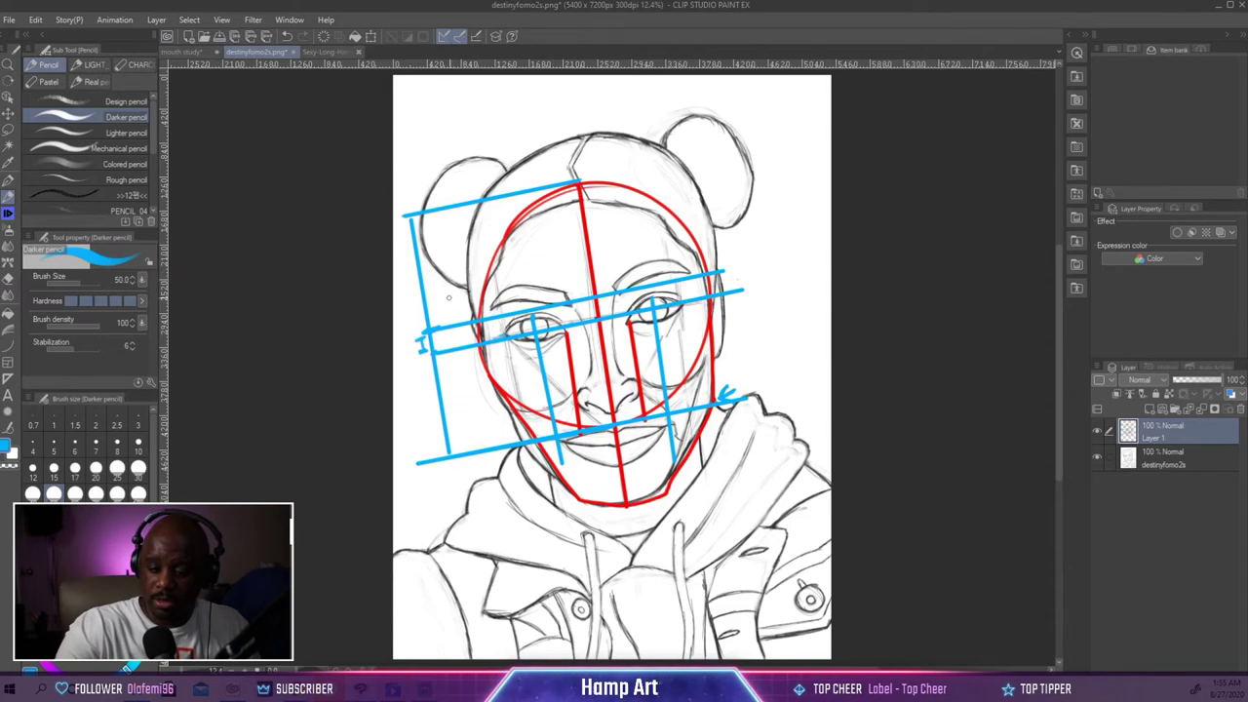
pyautogui.press('x')
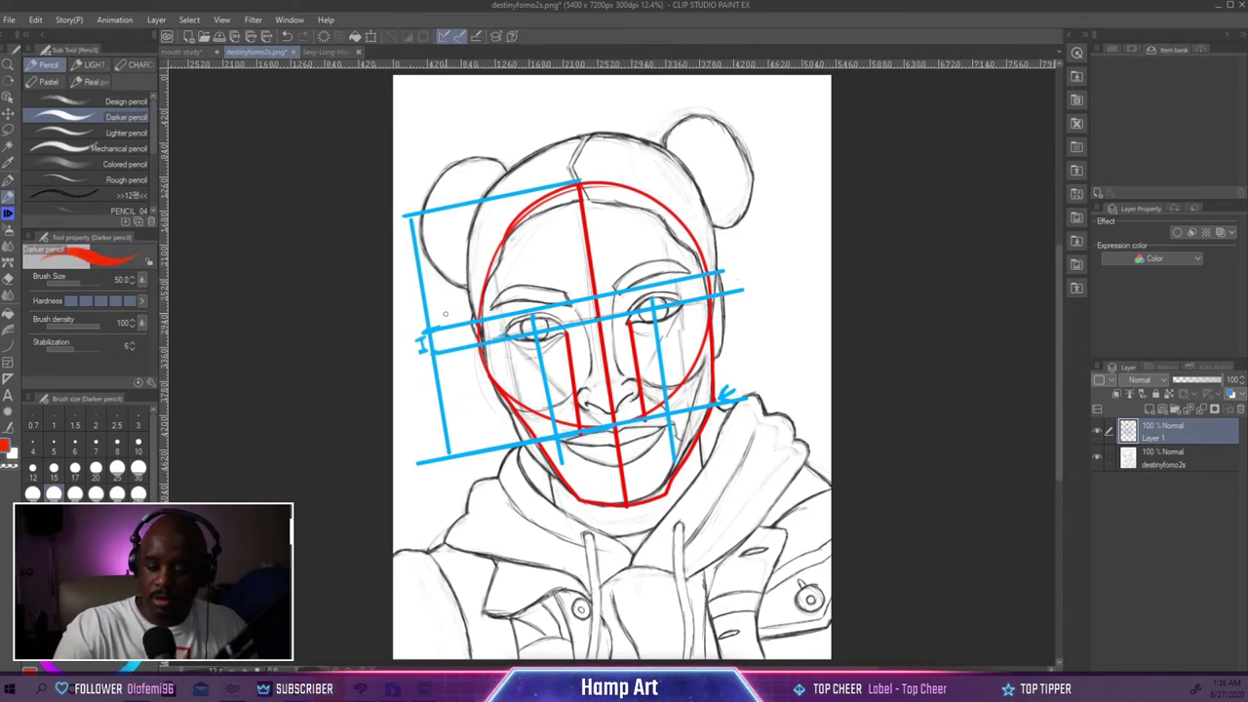
pyautogui.moveTo(442, 310)
pyautogui.mouseDown()
pyautogui.moveTo(442, 322)
pyautogui.moveTo(491, 296)
pyautogui.mouseUp()
pyautogui.hotkey('ctrl', 'z')
pyautogui.hotkey('ctrl', 'z')
pyautogui.hotkey('ctrl', 'z')
pyautogui.hotkey('ctrl', 'z')
pyautogui.hotkey('ctrl', 'z')
pyautogui.hotkey('ctrl', 'z')
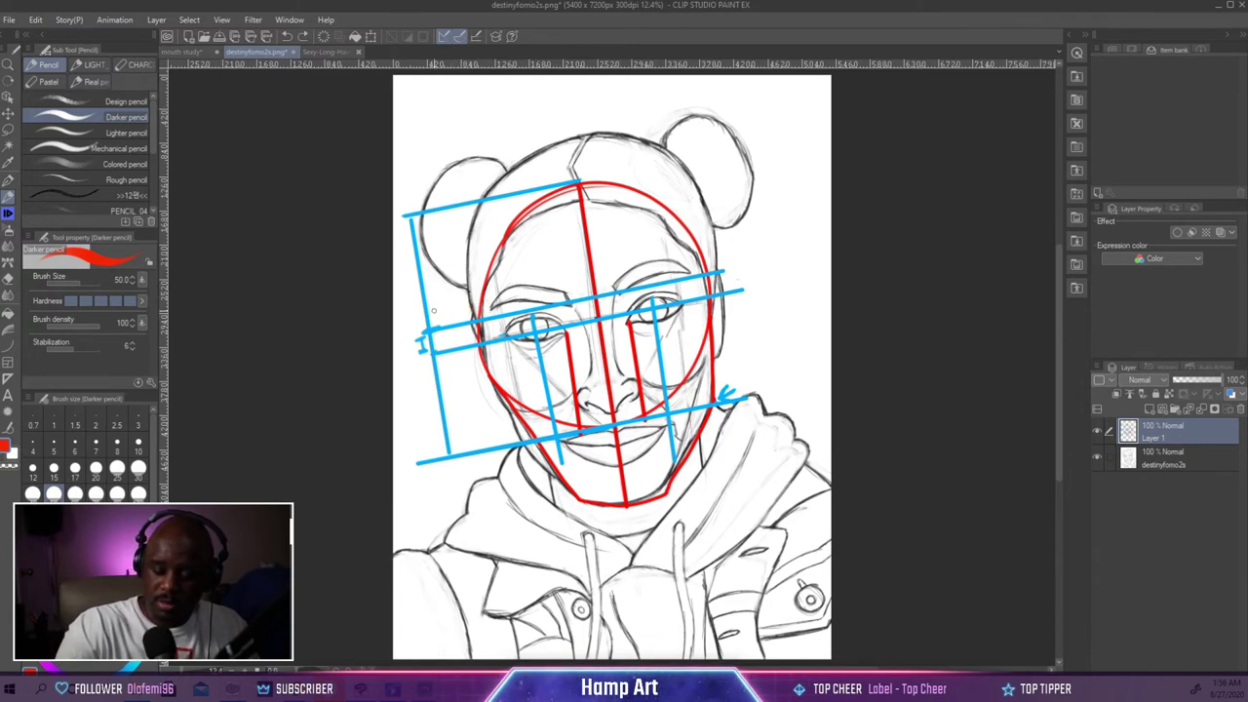
# Handwrite red labels "Brow", "EYE" and "Jaw" with small arrows pointing to the matching blue guide lines.
pyautogui.moveTo(432, 303)
pyautogui.mouseDown()
pyautogui.moveTo(432, 318)
pyautogui.moveTo(478, 287)
pyautogui.moveTo(443, 347)
pyautogui.moveTo(492, 337)
pyautogui.moveTo(499, 322)
pyautogui.mouseUp()
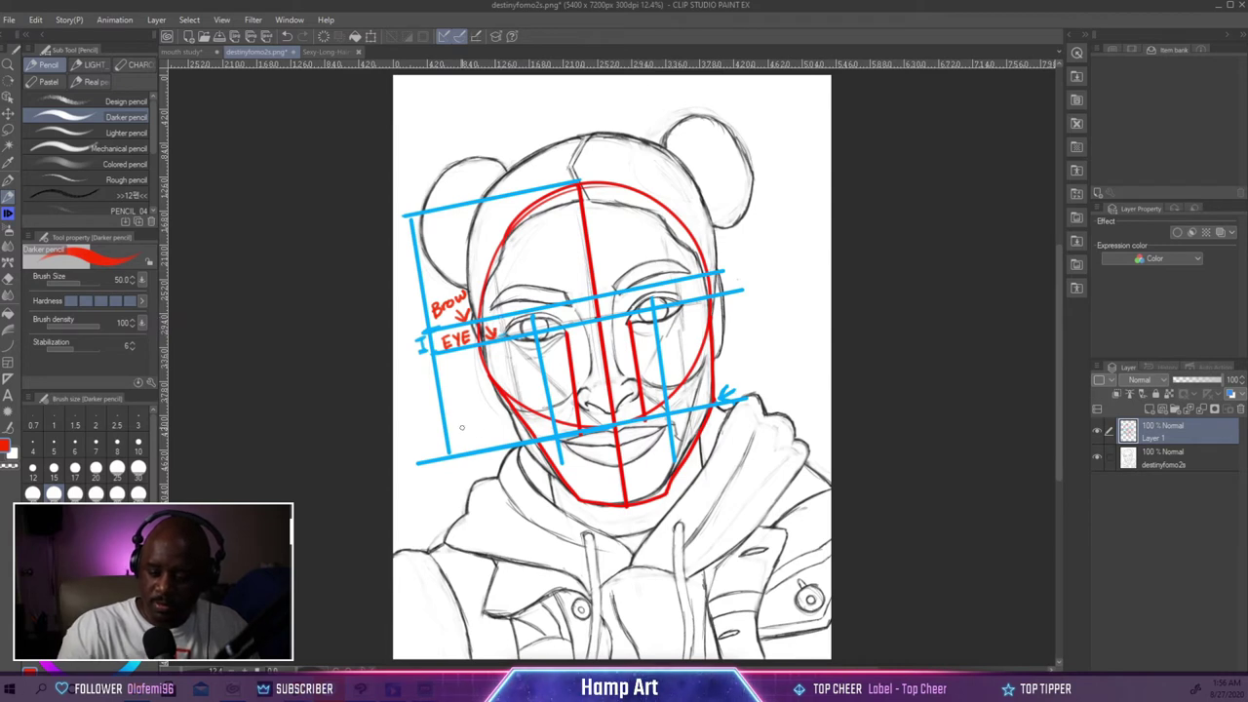
pyautogui.moveTo(458, 442)
pyautogui.mouseDown()
pyautogui.moveTo(478, 450)
pyautogui.moveTo(506, 432)
pyautogui.moveTo(501, 444)
pyautogui.mouseUp()
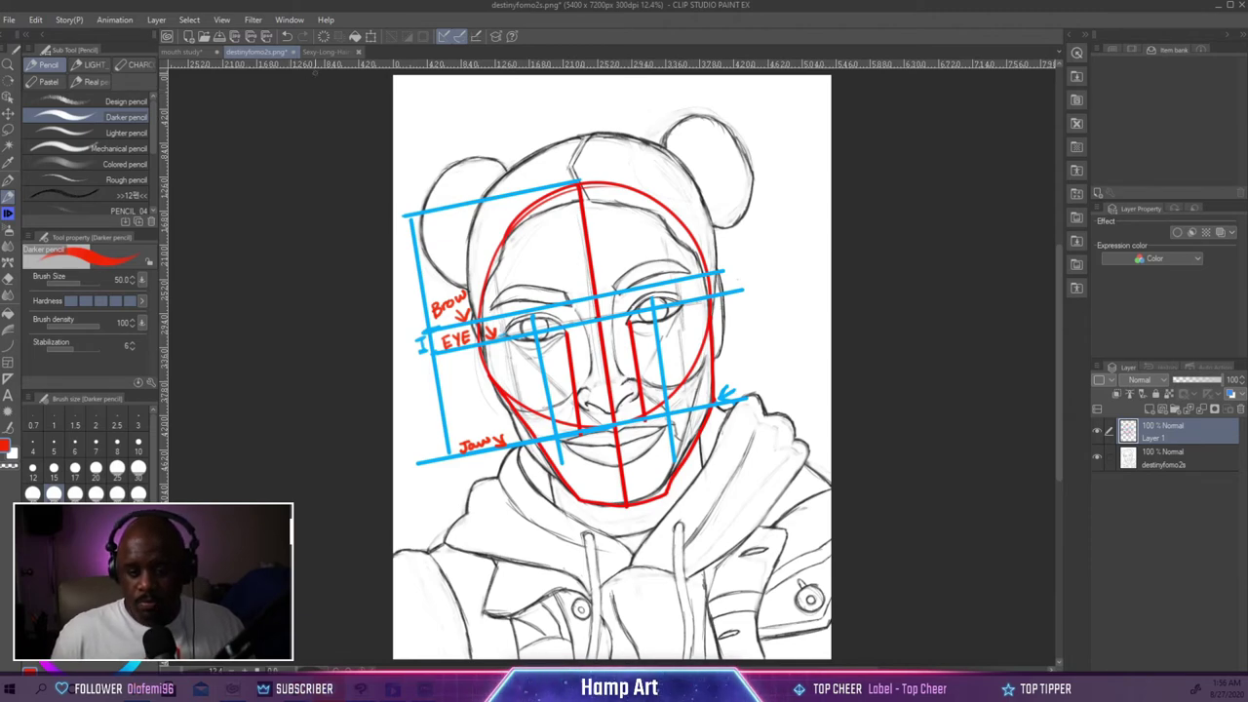
# Prepare the open photo of the woman with long curly hair for drawing, with a new layer and a brush size of 8.
pyautogui.click(322, 52)
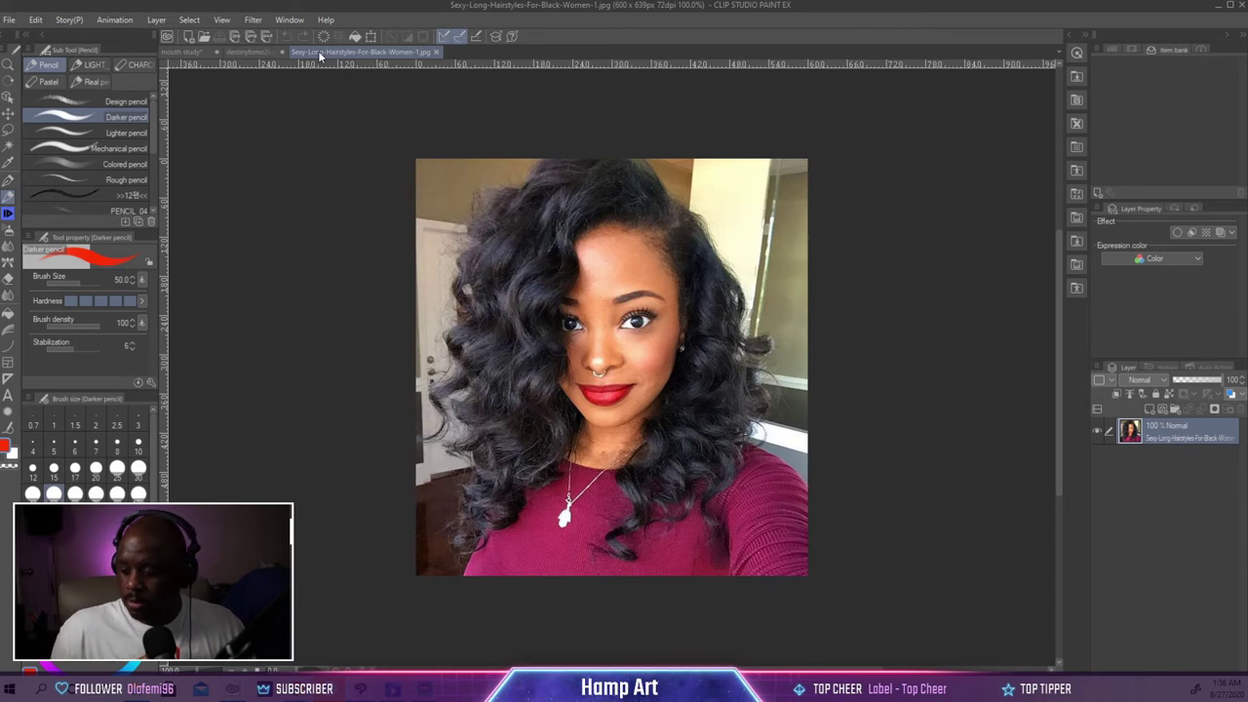
pyautogui.click(1147, 410)
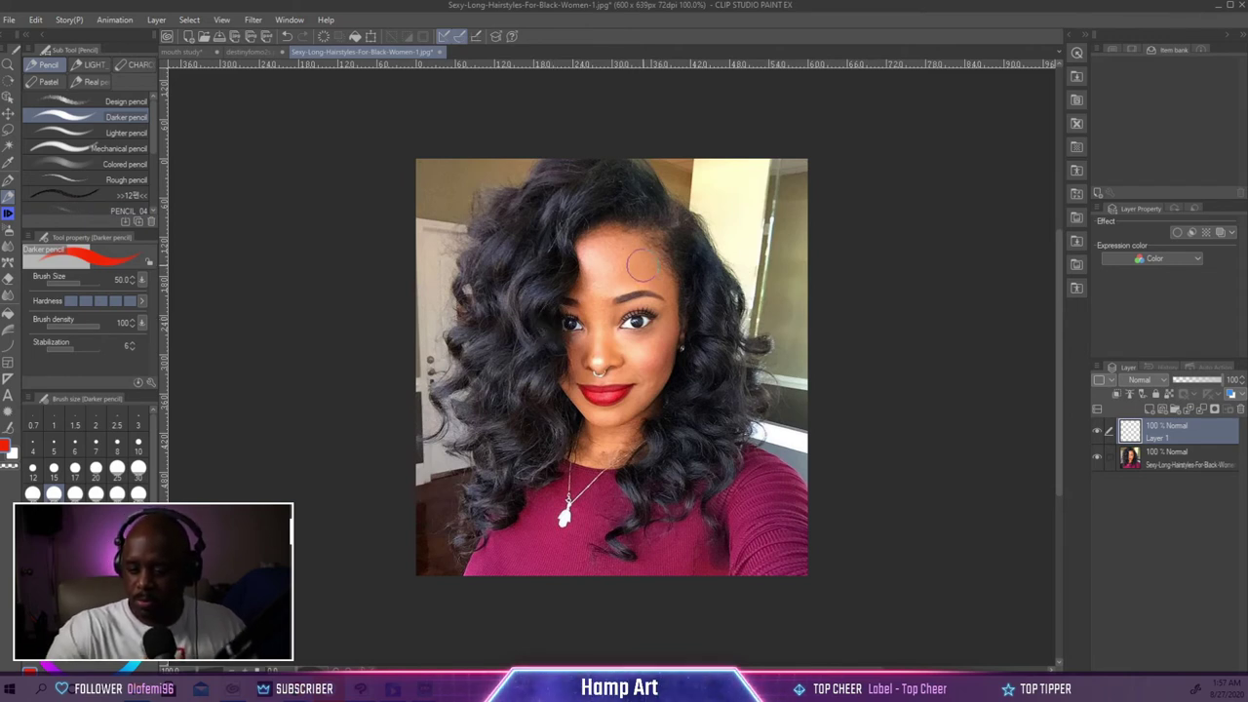
pyautogui.press('[')
pyautogui.press('[')
pyautogui.press('[')
pyautogui.press('[')
pyautogui.press('[')
pyautogui.press('[')
pyautogui.press('[')
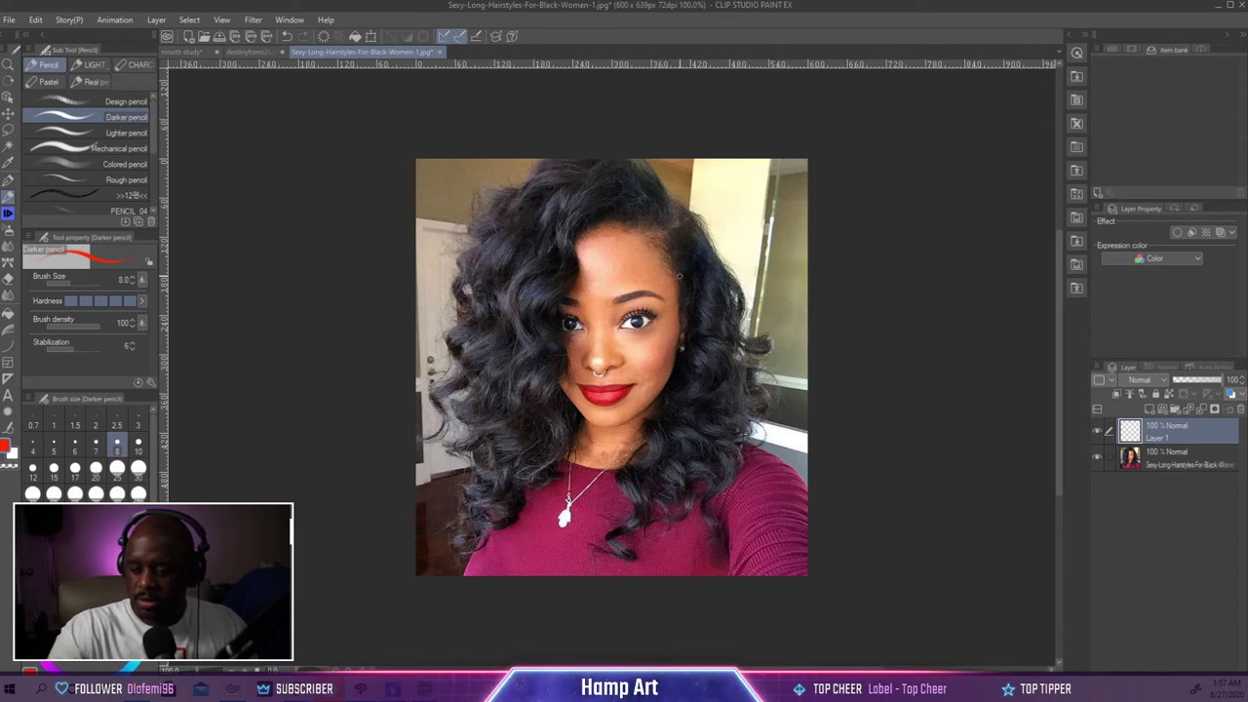
# Draw the red head construction over the woman's face: a head circle, jawlines to the chin, a vertical centre line and a horizontal brow line.
pyautogui.moveTo(590, 231)
pyautogui.mouseDown()
pyautogui.moveTo(548, 339)
pyautogui.moveTo(600, 223)
pyautogui.mouseUp()
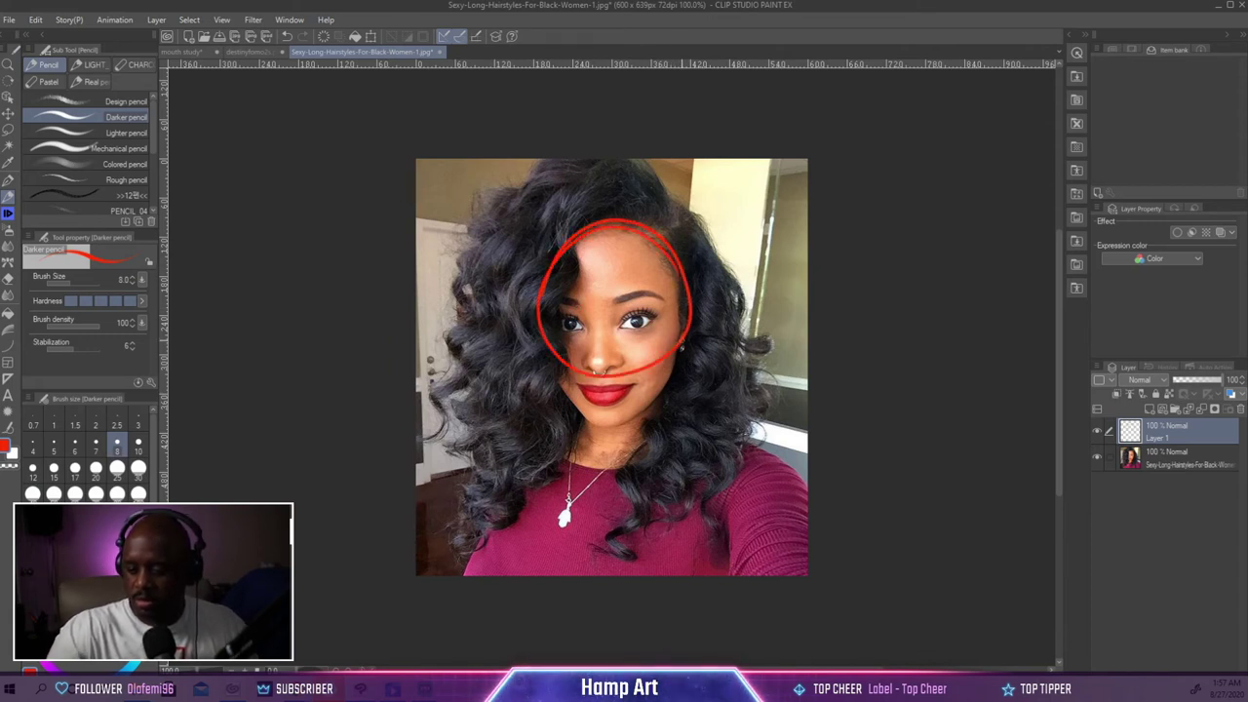
pyautogui.moveTo(676, 359)
pyautogui.mouseDown()
pyautogui.moveTo(672, 383)
pyautogui.moveTo(599, 438)
pyautogui.mouseUp()
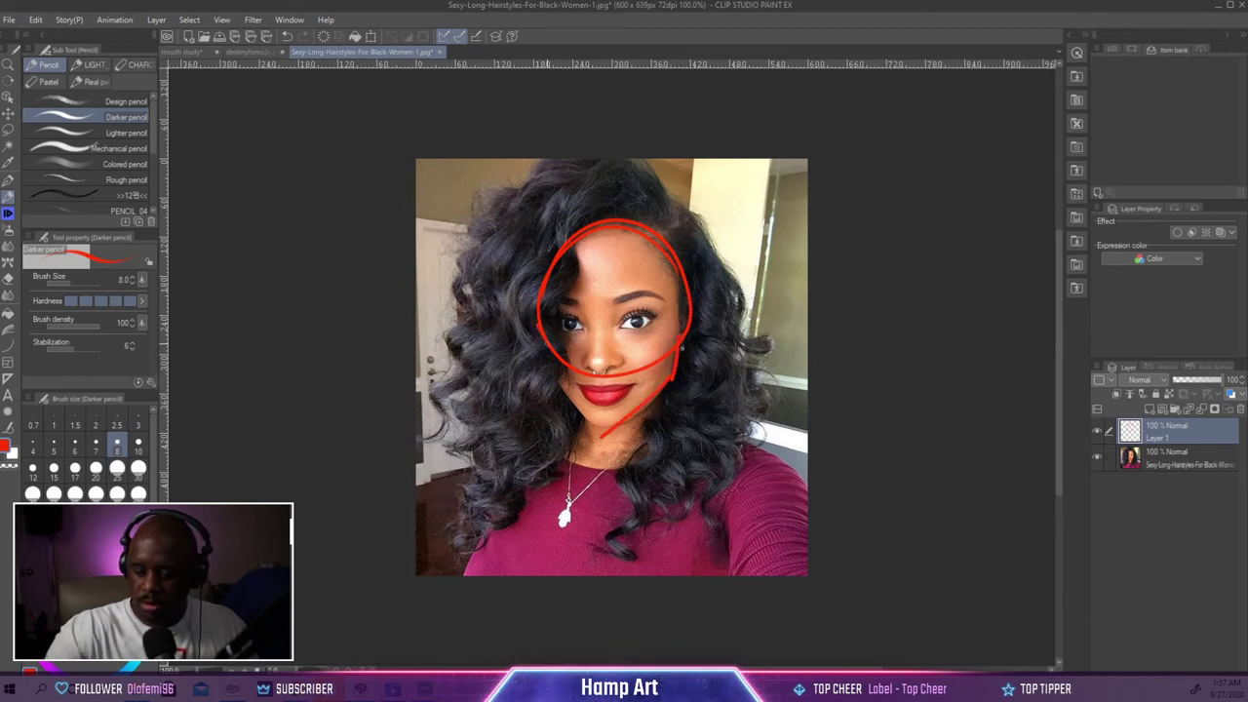
pyautogui.moveTo(546, 349)
pyautogui.mouseDown()
pyautogui.moveTo(582, 433)
pyautogui.moveTo(578, 417)
pyautogui.moveTo(614, 427)
pyautogui.mouseUp()
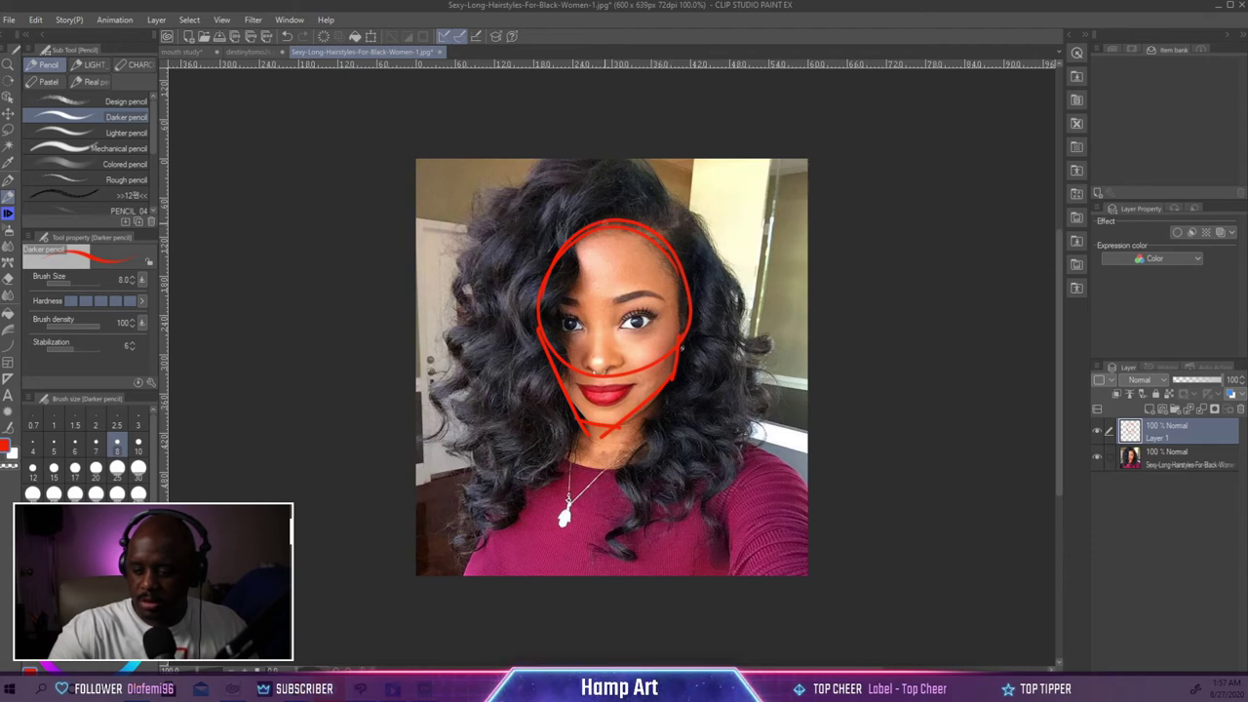
pyautogui.moveTo(604, 227); pyautogui.dragTo(599, 421)
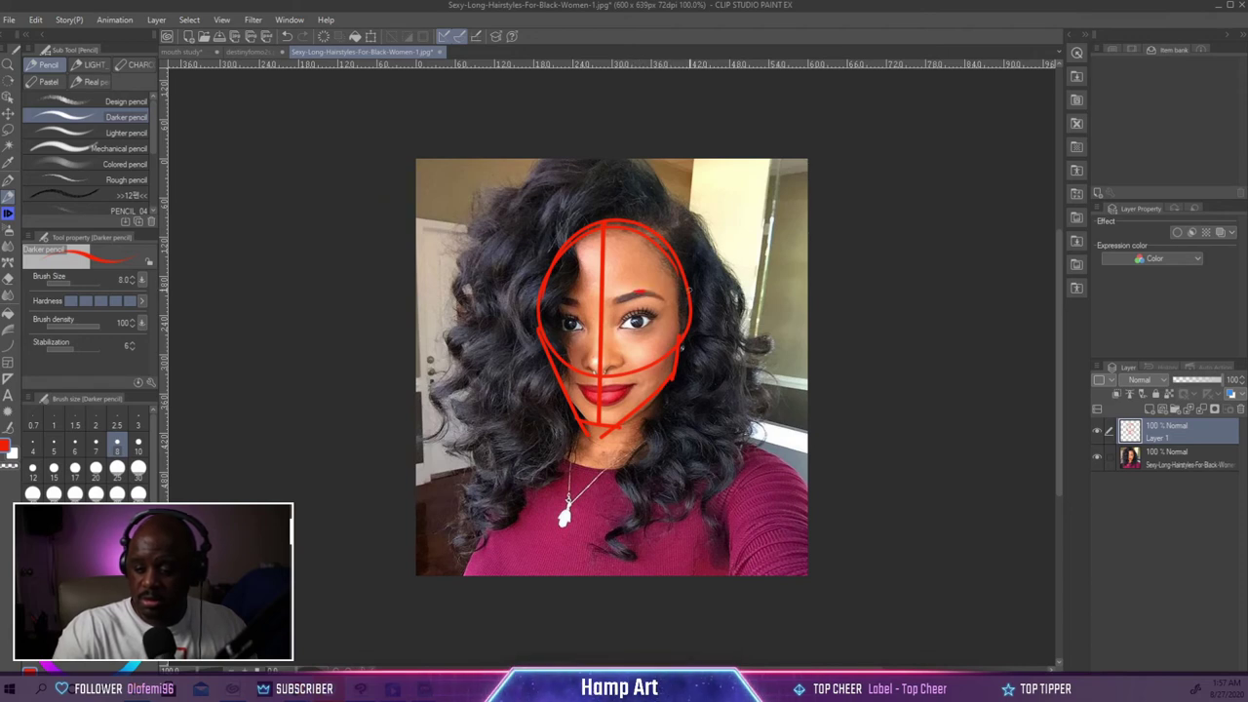
pyautogui.moveTo(686, 290); pyautogui.dragTo(538, 290)
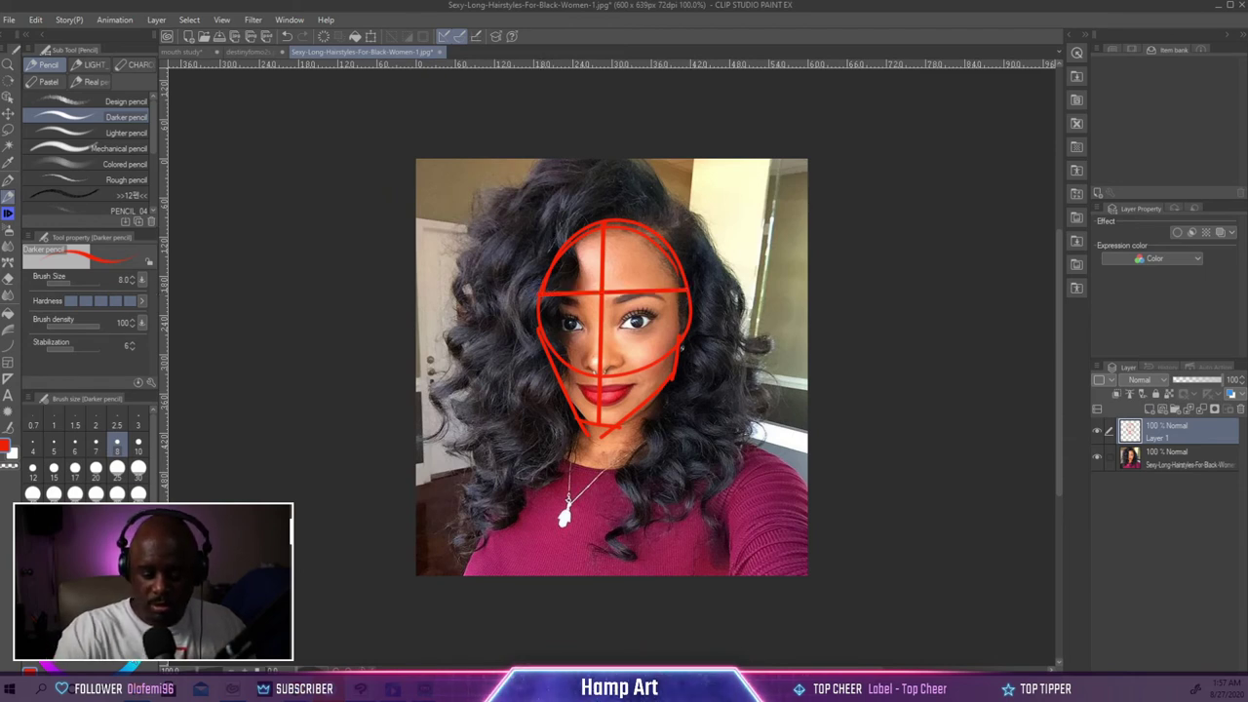
# In blue, extend horizontal lines from the circle's top and bottom past the hair, and join them with a vertical line ticked at brow level.
pyautogui.press('x')
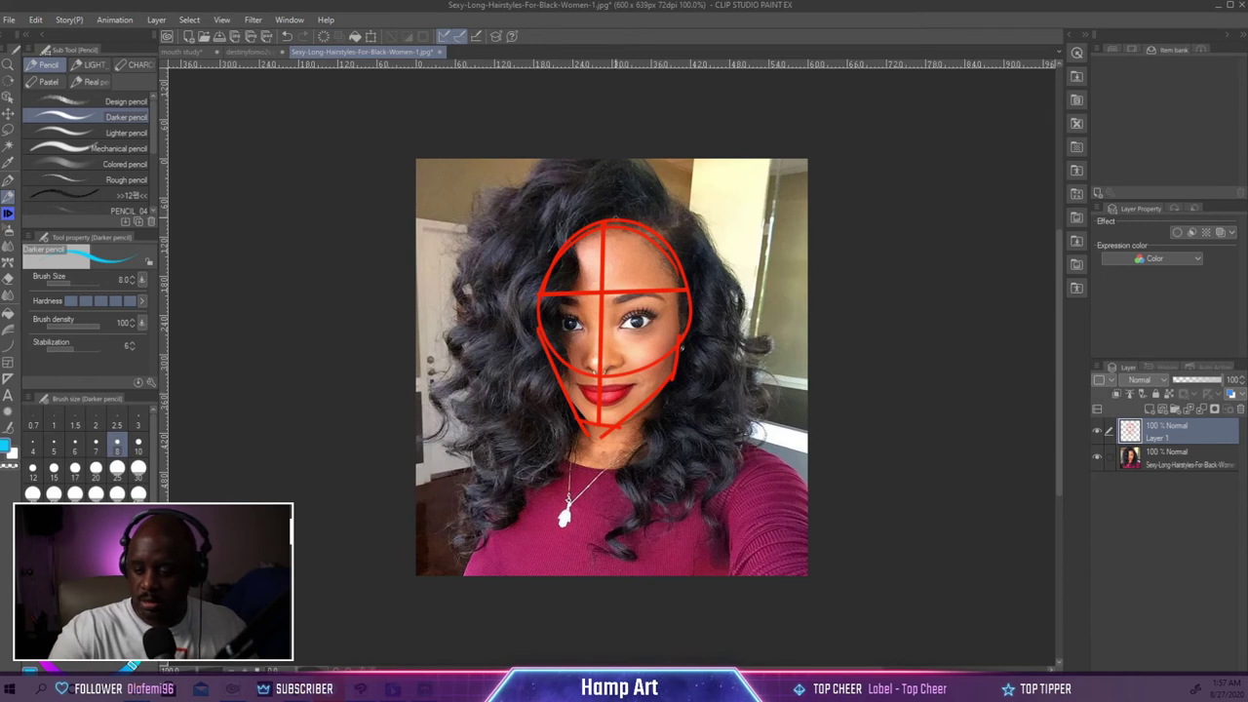
pyautogui.moveTo(614, 217); pyautogui.dragTo(759, 213)
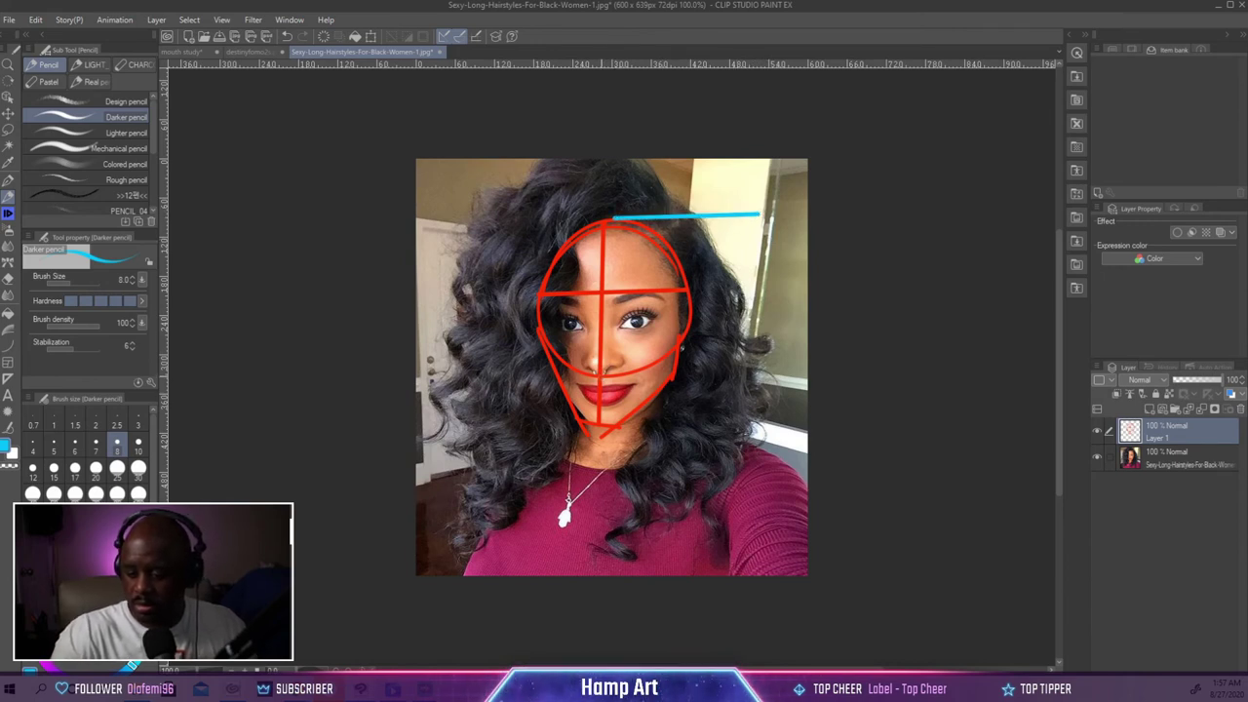
pyautogui.moveTo(605, 374); pyautogui.dragTo(762, 374)
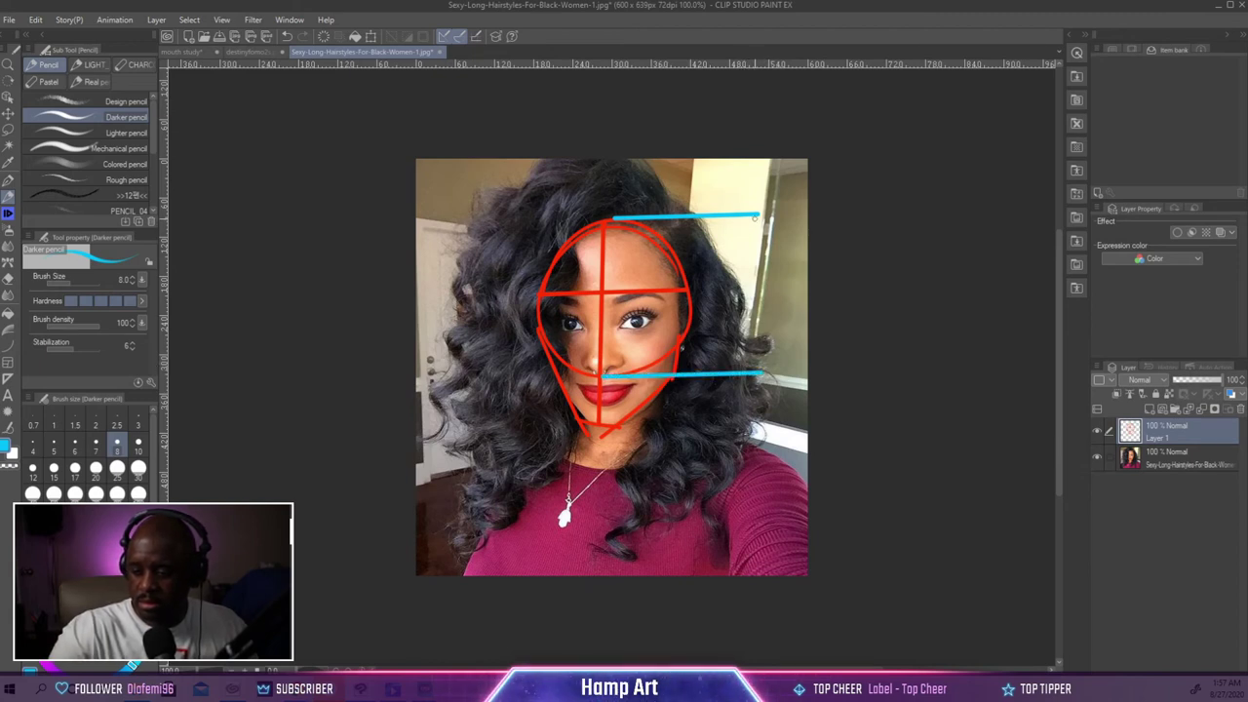
pyautogui.moveTo(747, 218); pyautogui.dragTo(746, 372)
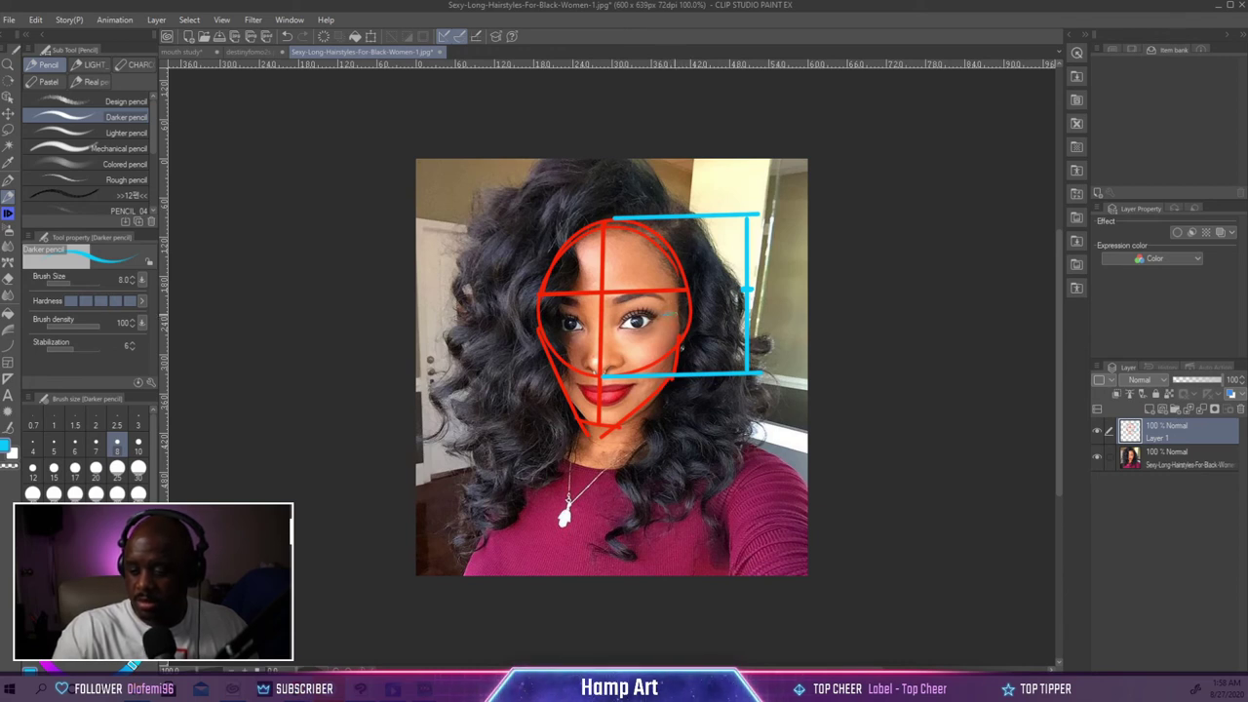
# Draw a blue horizontal eye line across both eyes, from just outside the head circle to the vertical measuring line beside the hair.
pyautogui.moveTo(676, 314); pyautogui.dragTo(696, 312)
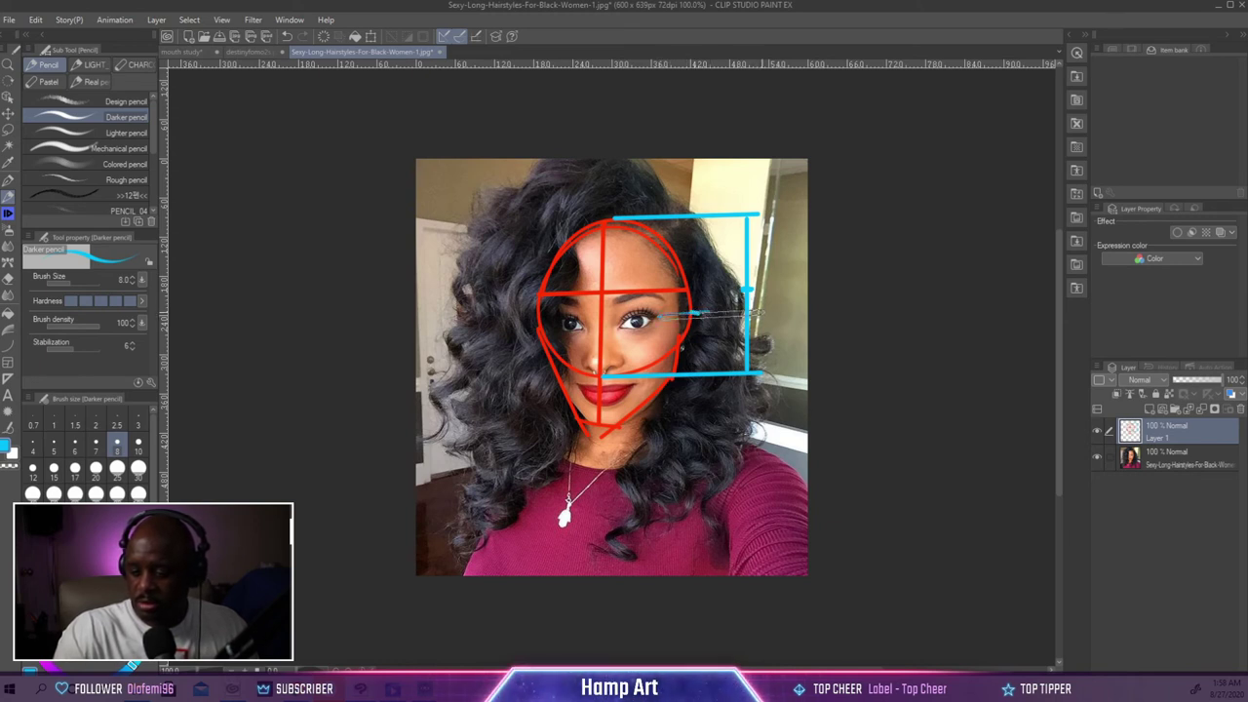
pyautogui.moveTo(659, 315); pyautogui.dragTo(763, 310)
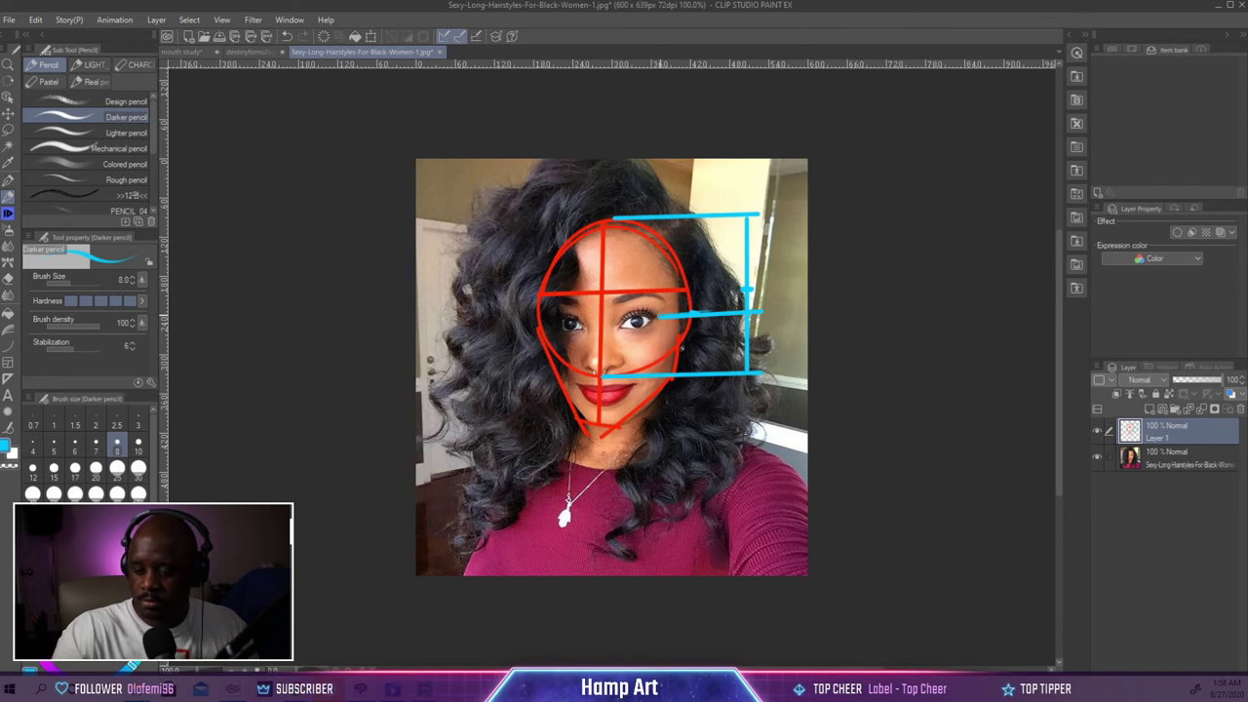
pyautogui.moveTo(660, 315); pyautogui.dragTo(527, 320)
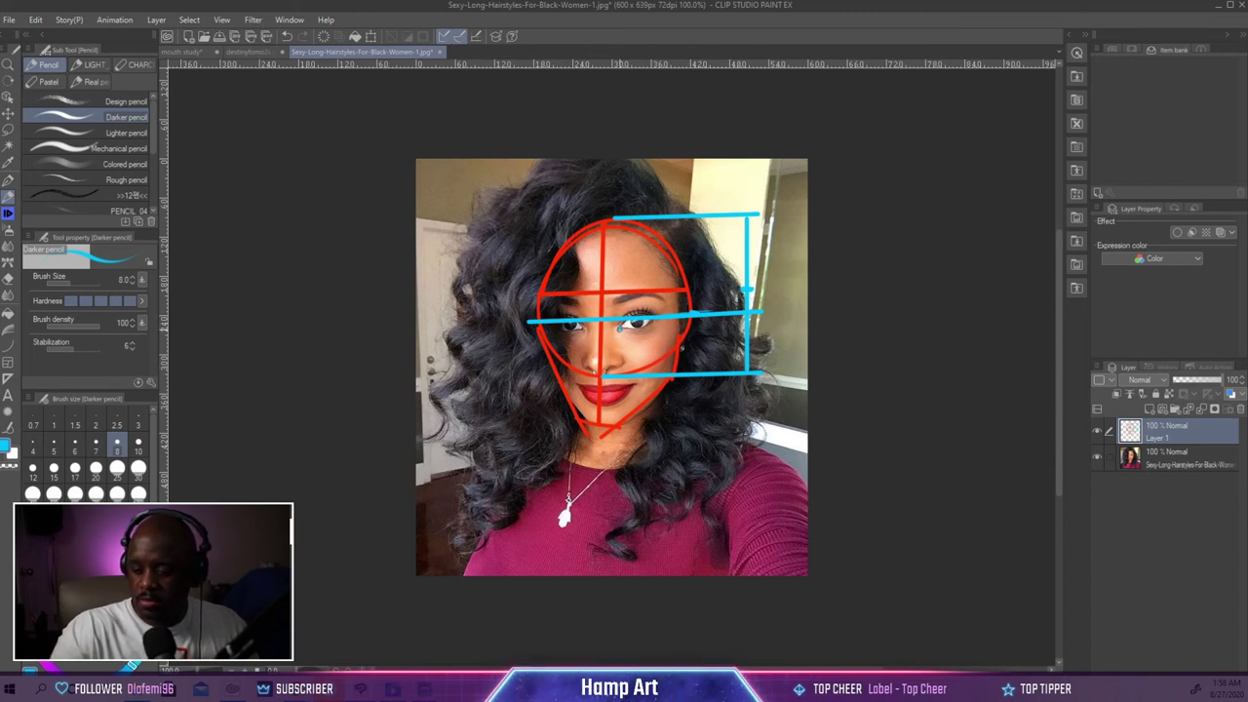
# Draw blue vertical guides from the inner eye corners down beside the nose, and from both eye centres down past the mouth corners.
pyautogui.moveTo(620, 325); pyautogui.dragTo(622, 374)
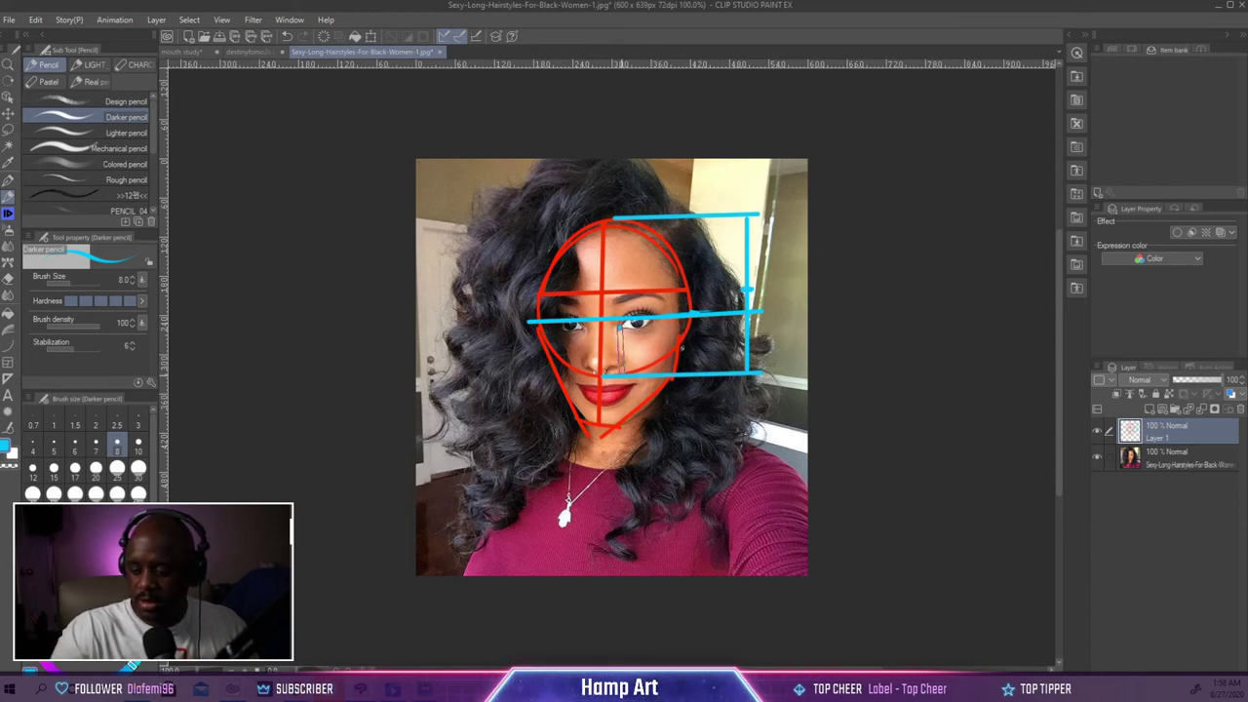
pyautogui.moveTo(620, 326); pyautogui.dragTo(621, 375)
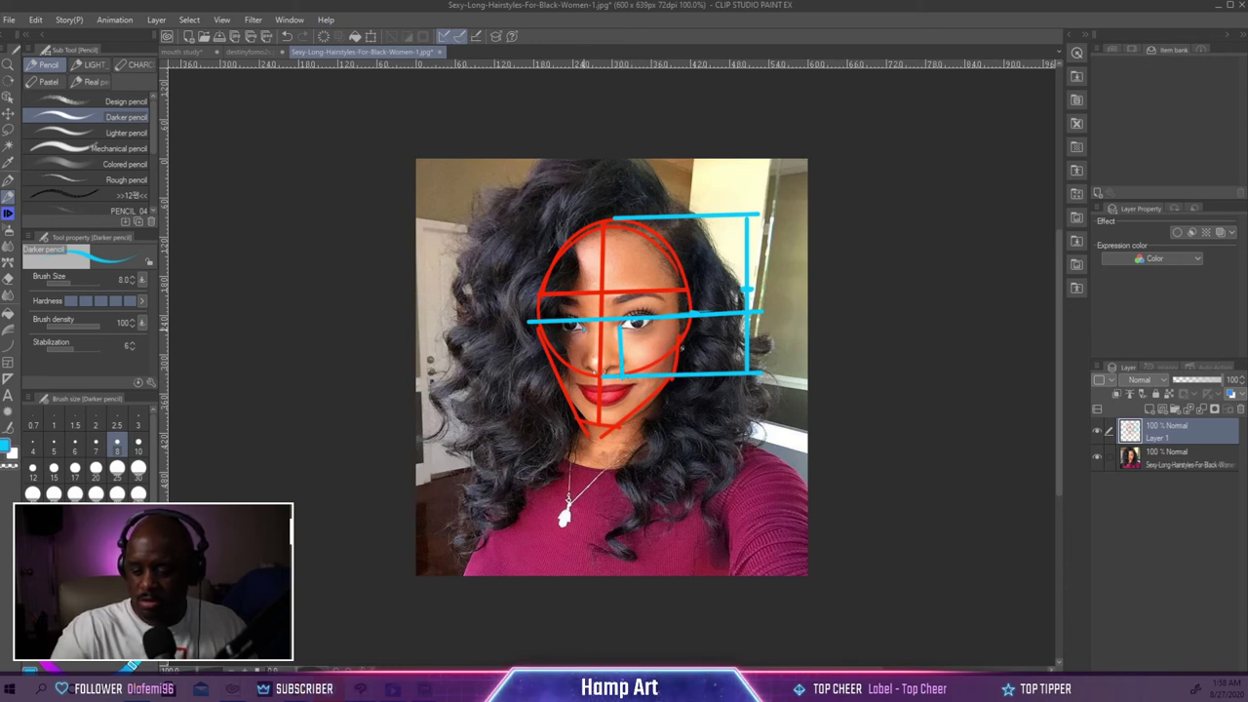
pyautogui.moveTo(583, 328); pyautogui.dragTo(583, 378)
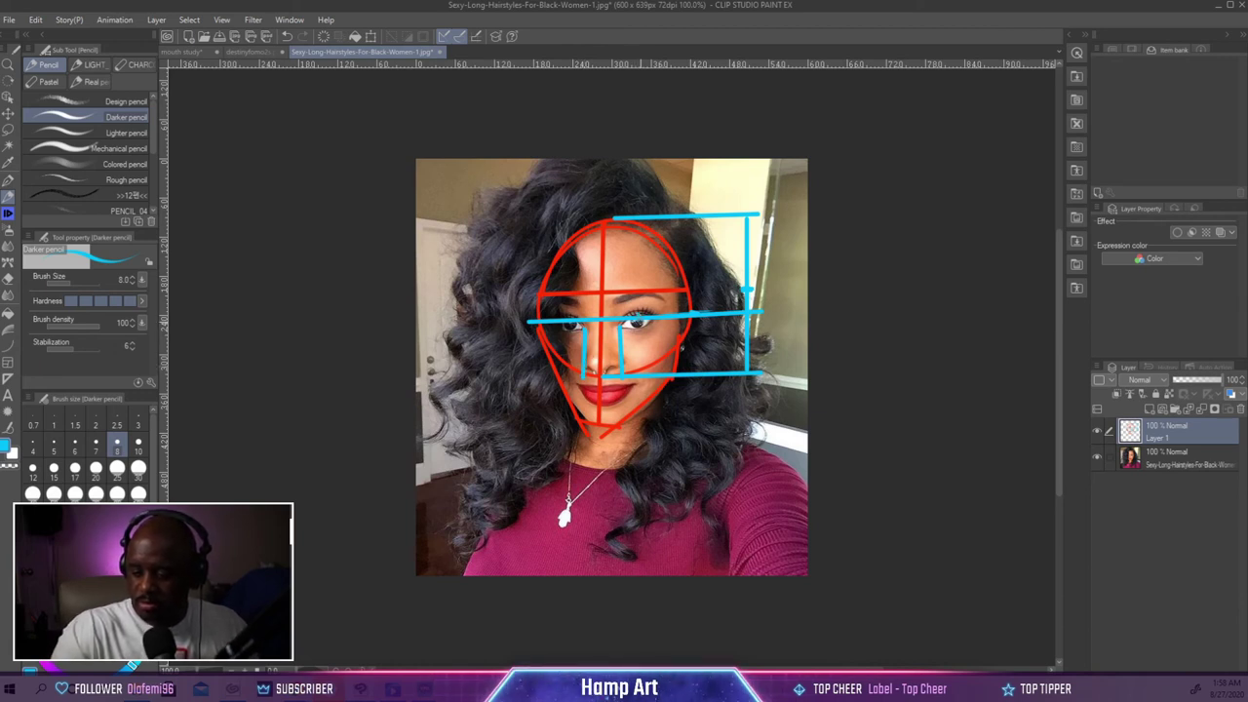
pyautogui.moveTo(636, 316); pyautogui.dragTo(637, 405)
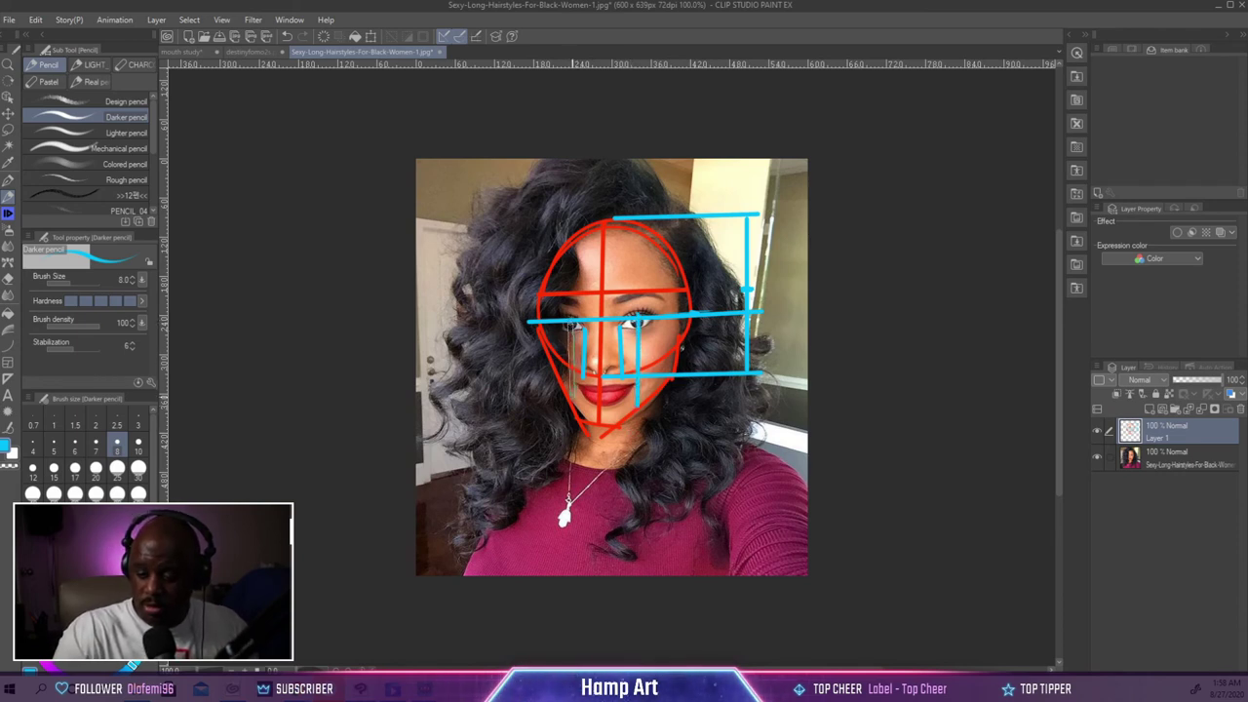
pyautogui.moveTo(570, 324); pyautogui.dragTo(571, 403)
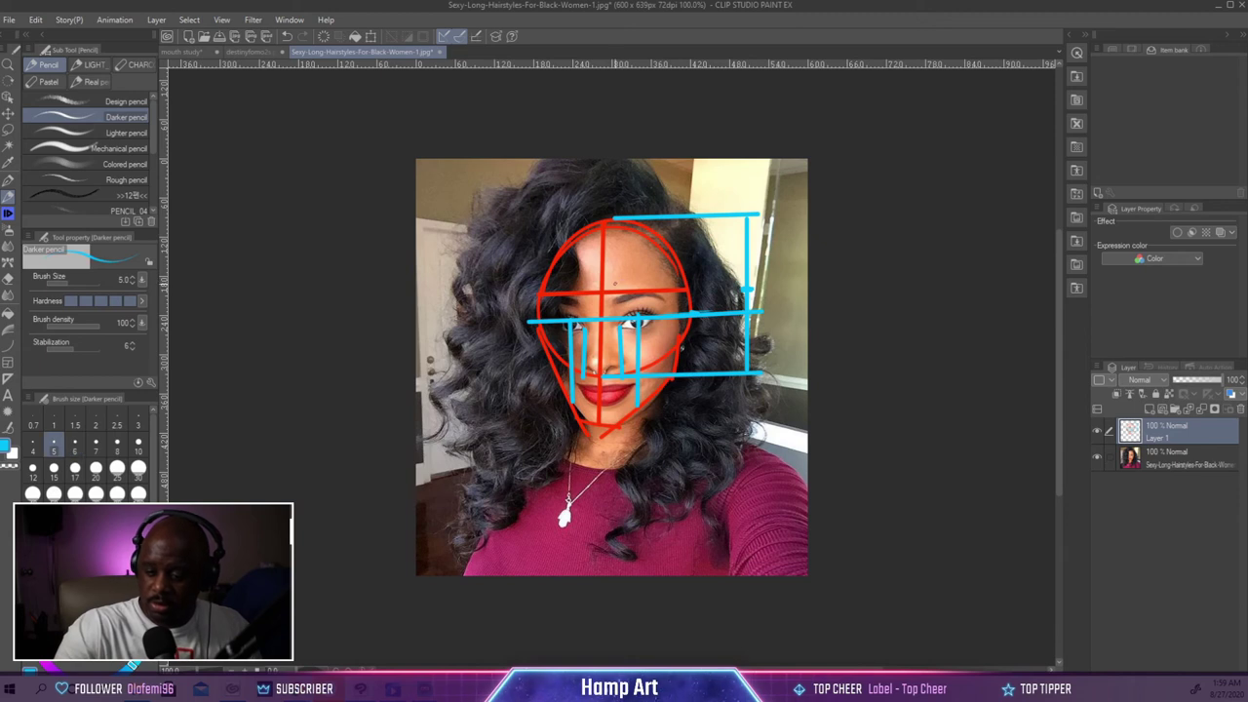
# Handwrite blue labels "Brow" and "EYE" at their guide lines with brush size 5, and draw a small arrow at the jaw corner.
pyautogui.moveTo(617, 283); pyautogui.dragTo(727, 304)
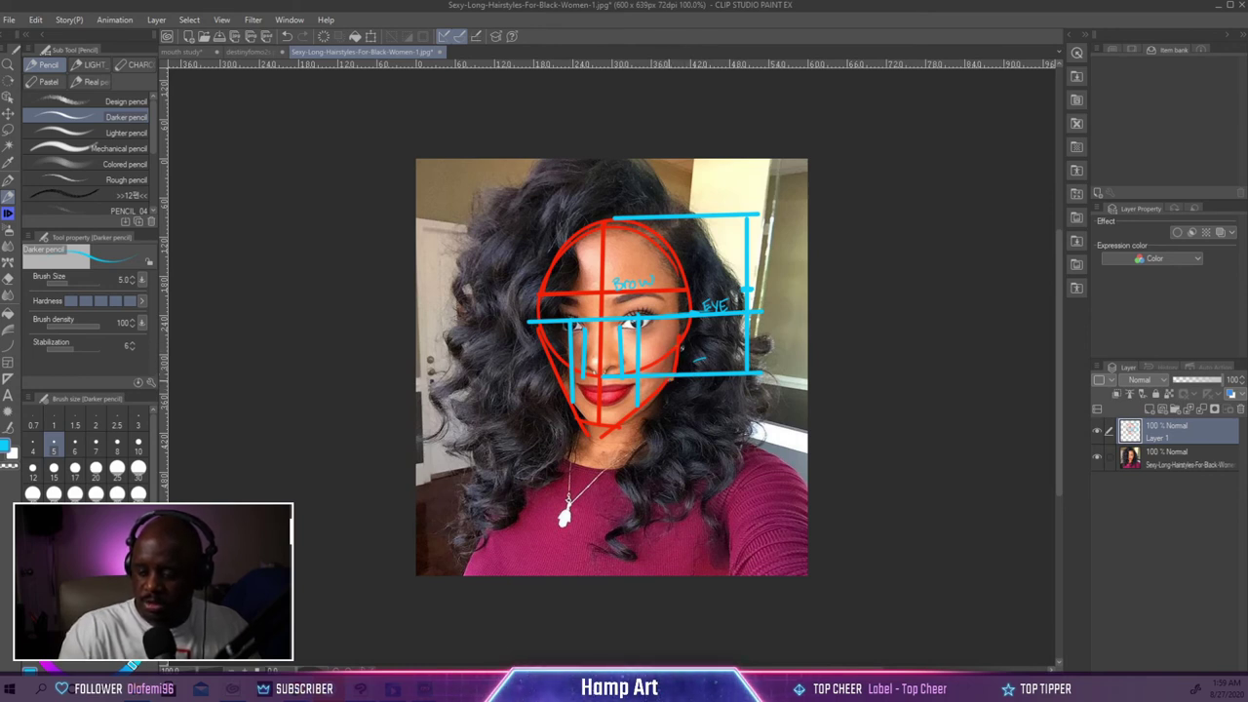
pyautogui.moveTo(678, 394); pyautogui.dragTo(677, 384)
pyautogui.moveTo(676, 383); pyautogui.dragTo(688, 385)
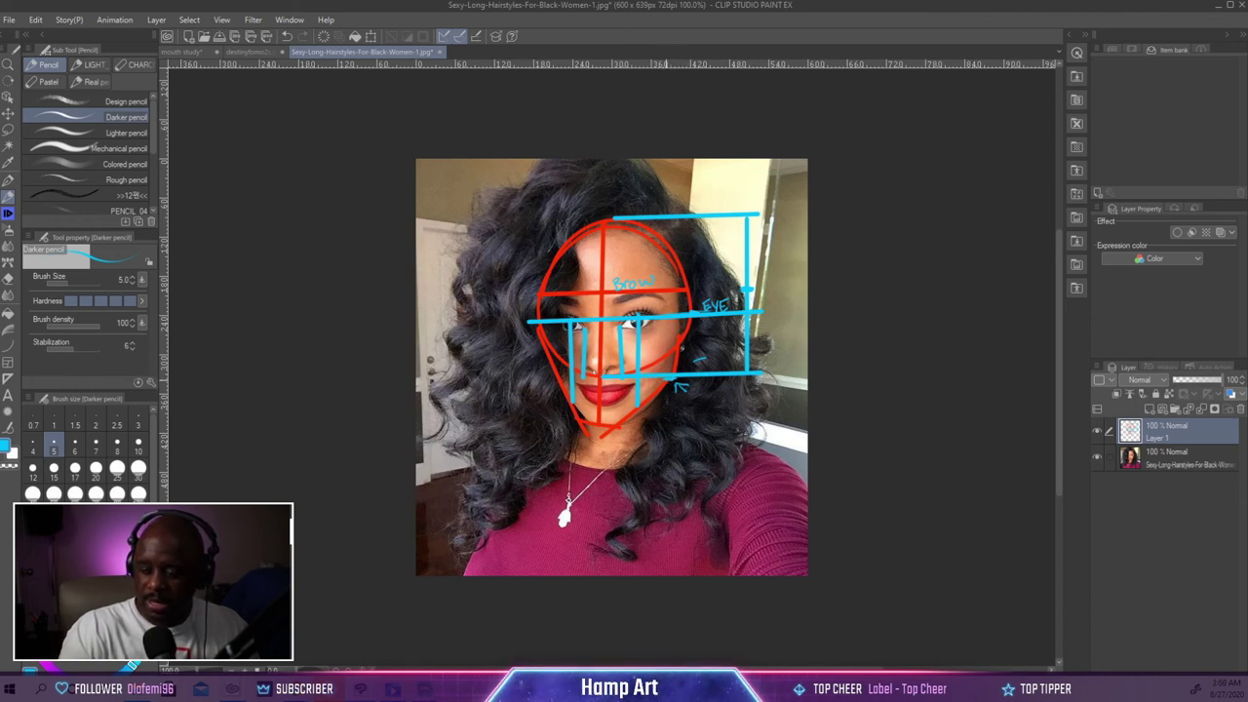
# Extend the lowest blue line across the face from the jaw corner into the hair, and handwrite the blue label "Jaw" above it.
pyautogui.keyDown('alt'); pyautogui.click(680, 387); pyautogui.keyUp('alt')
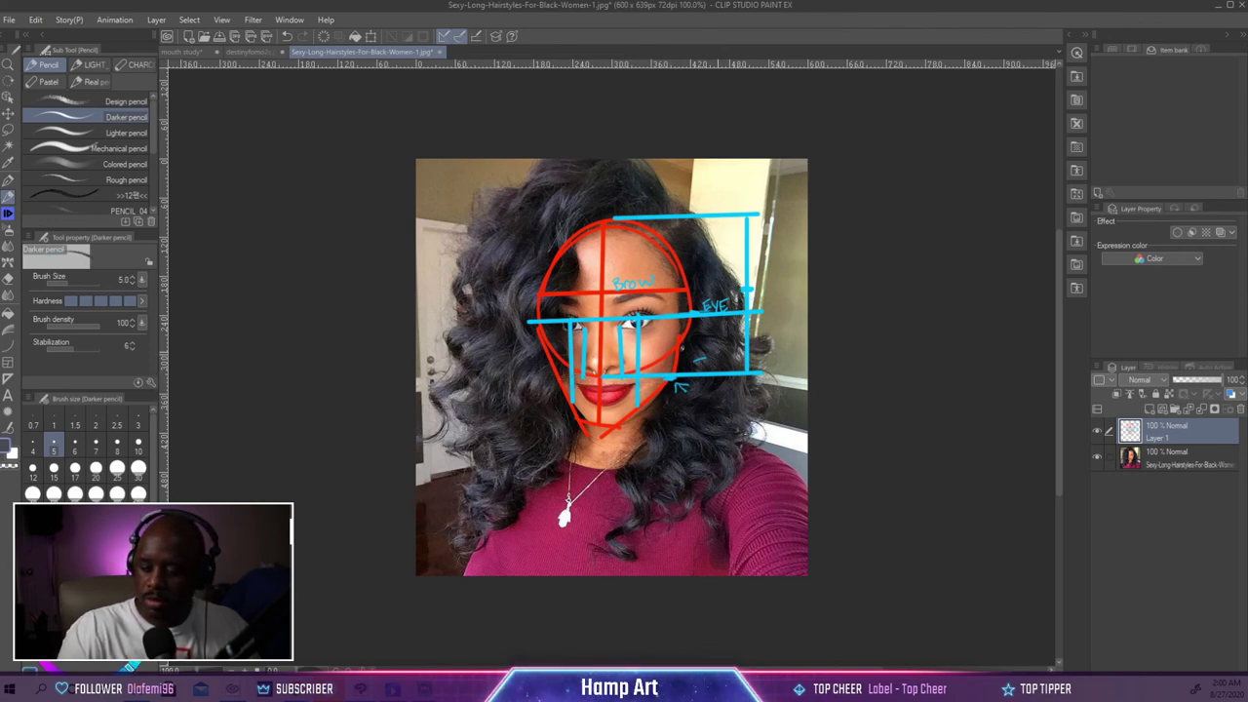
pyautogui.keyDown('alt'); pyautogui.click(680, 387); pyautogui.keyUp('alt')
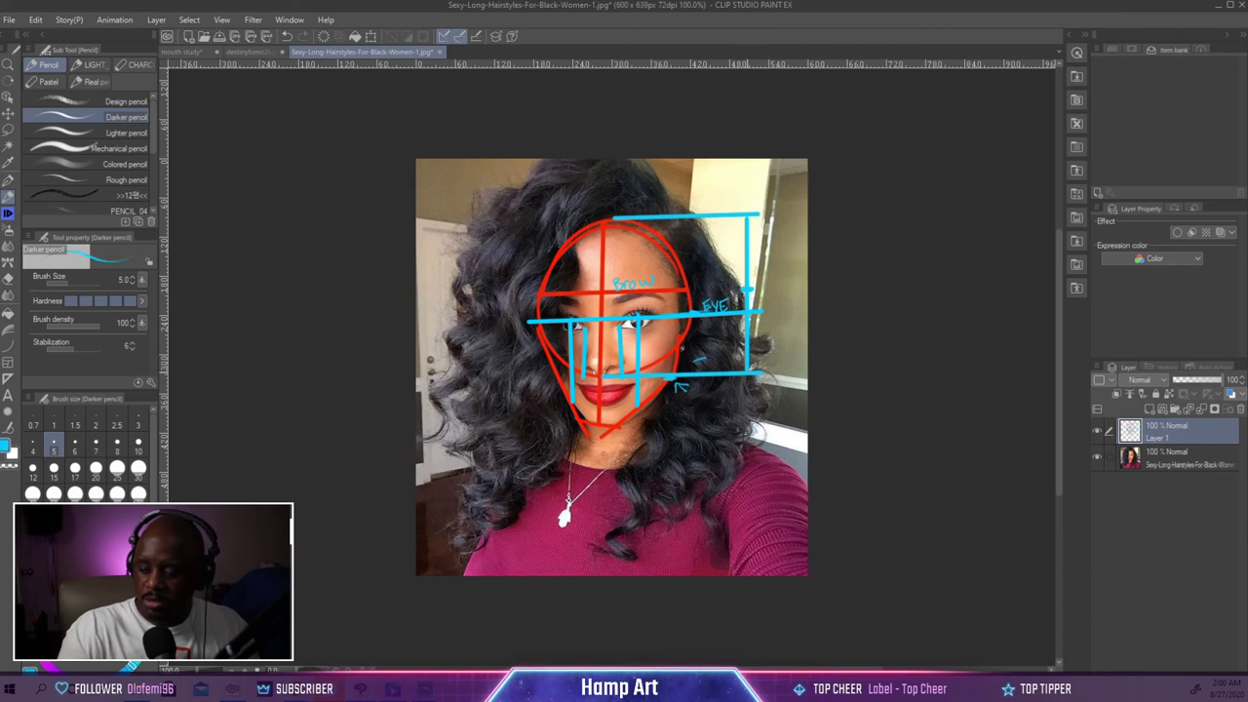
pyautogui.moveTo(673, 378); pyautogui.dragTo(511, 380)
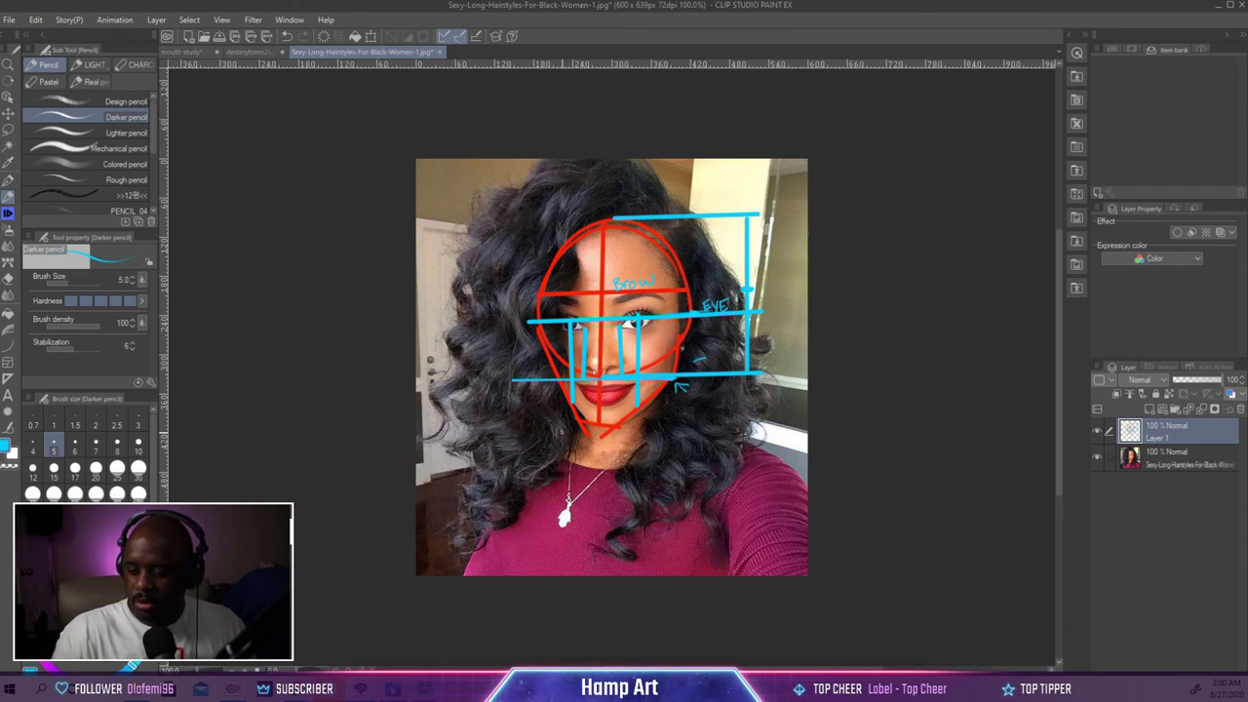
pyautogui.moveTo(698, 371); pyautogui.dragTo(734, 357)
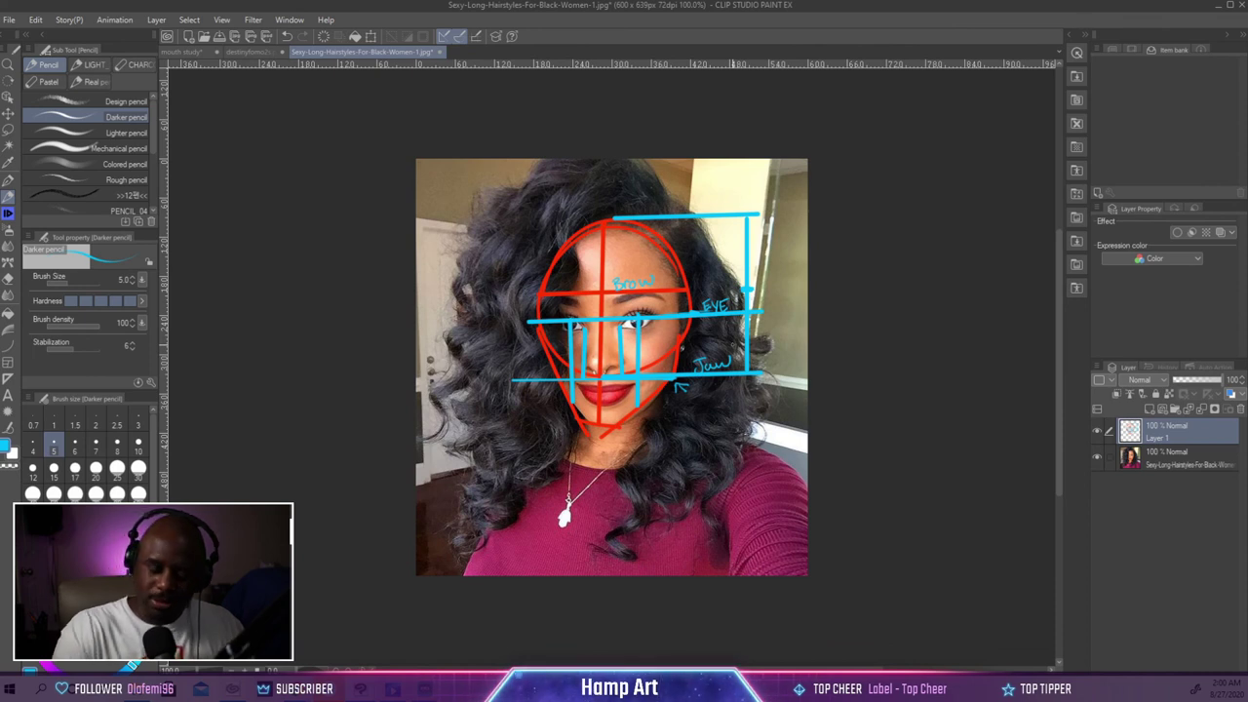
# In red, mark the ear's upper and lower limits beside the face with short ticks, and handwrite "EARS" between them.
pyautogui.press('x')
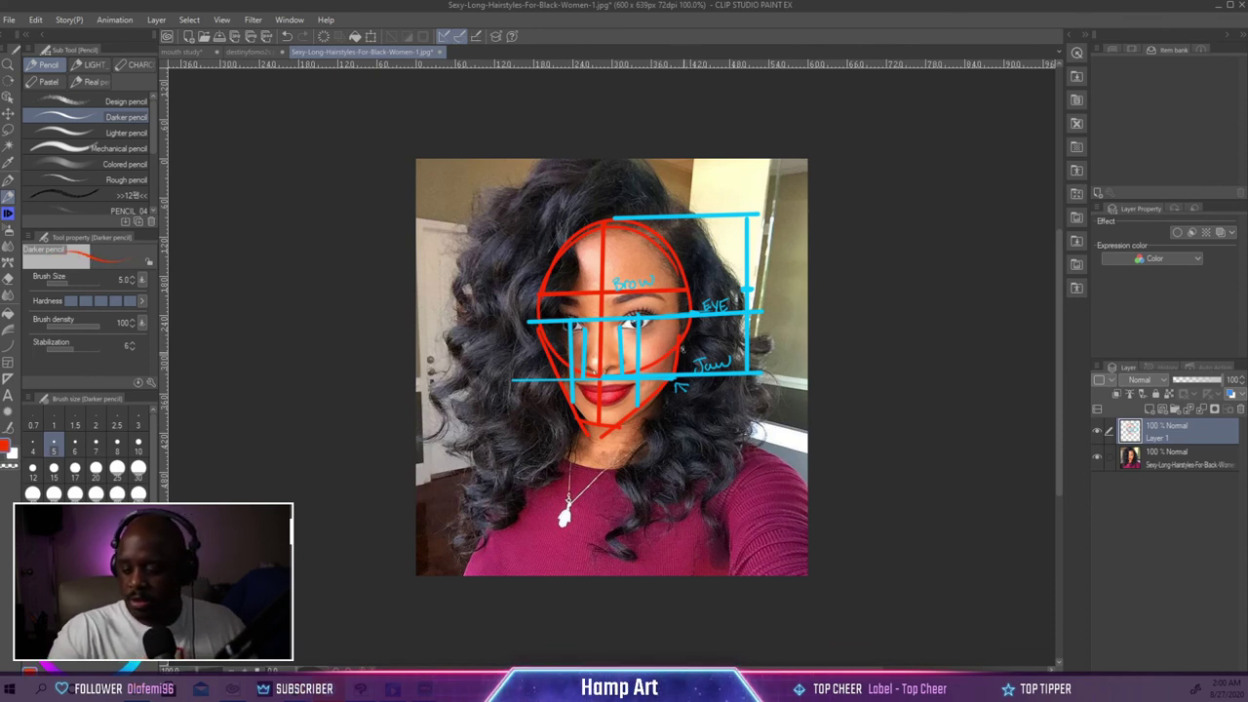
pyautogui.moveTo(681, 352); pyautogui.dragTo(698, 351)
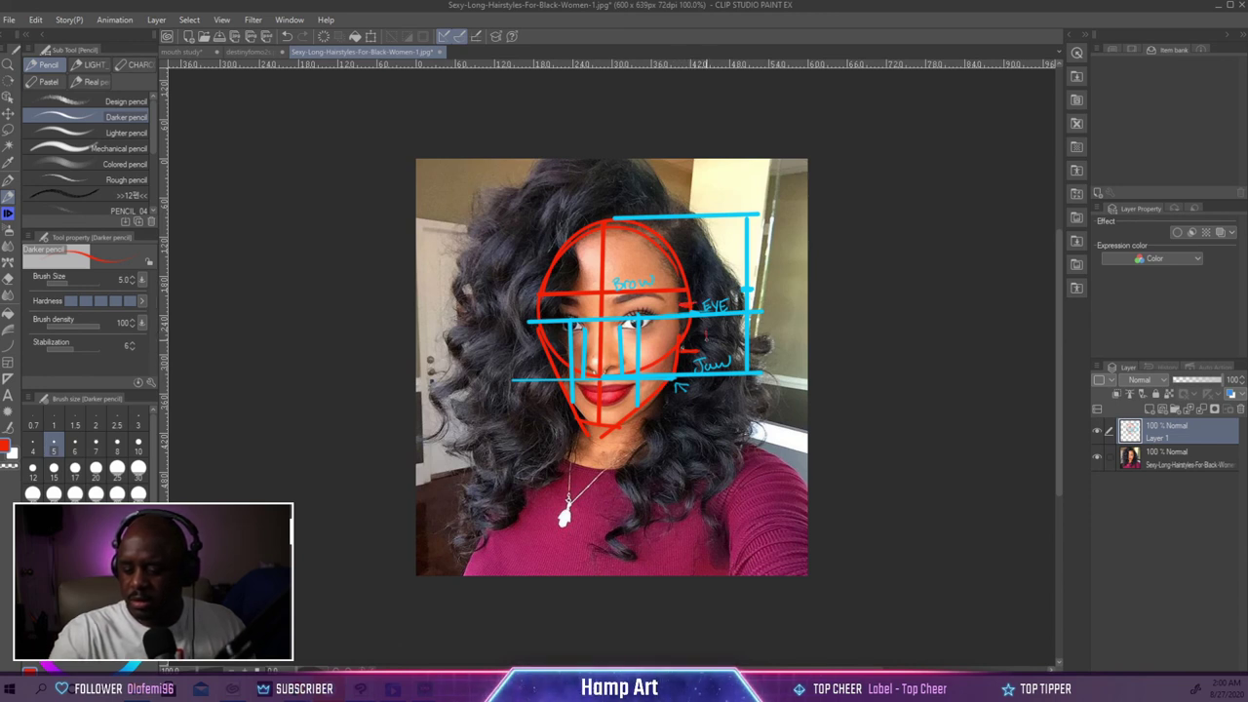
pyautogui.moveTo(713, 338); pyautogui.dragTo(729, 335)
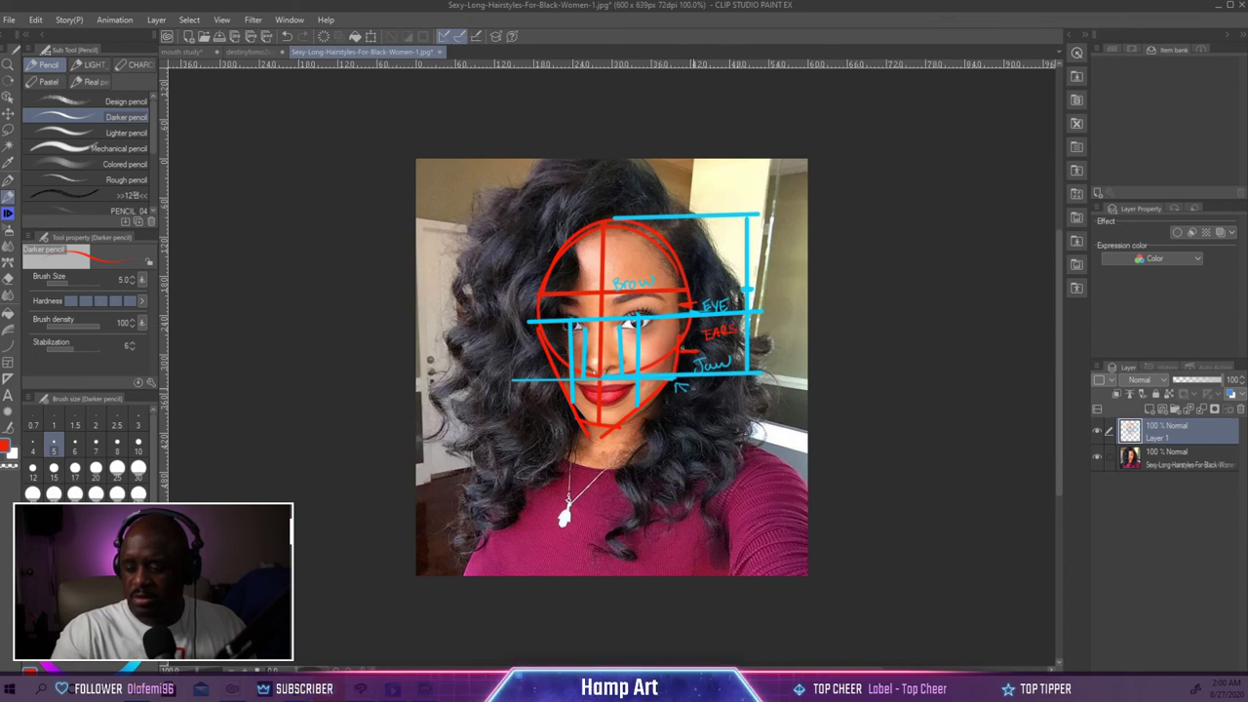